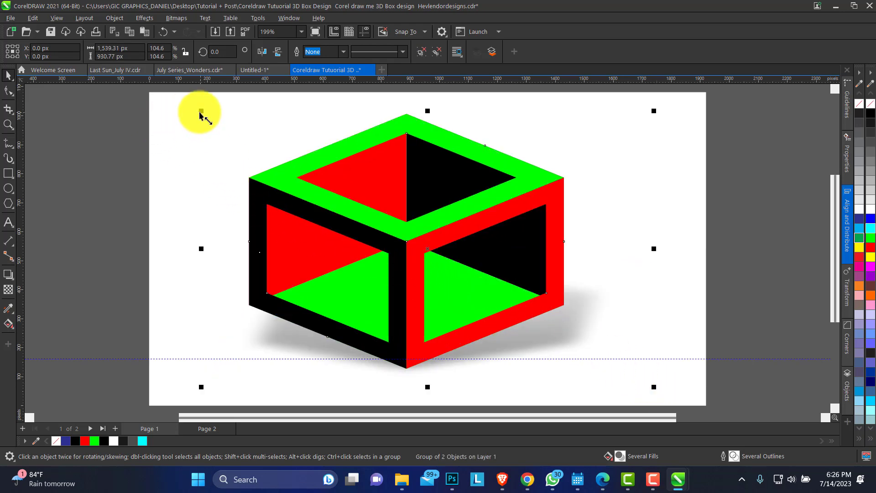
Scale the finished box artwork down to about 32% and move it off the page, beside its upper right corner.
drag(201, 110, 509, 297)
drag(590, 357, 775, 155)
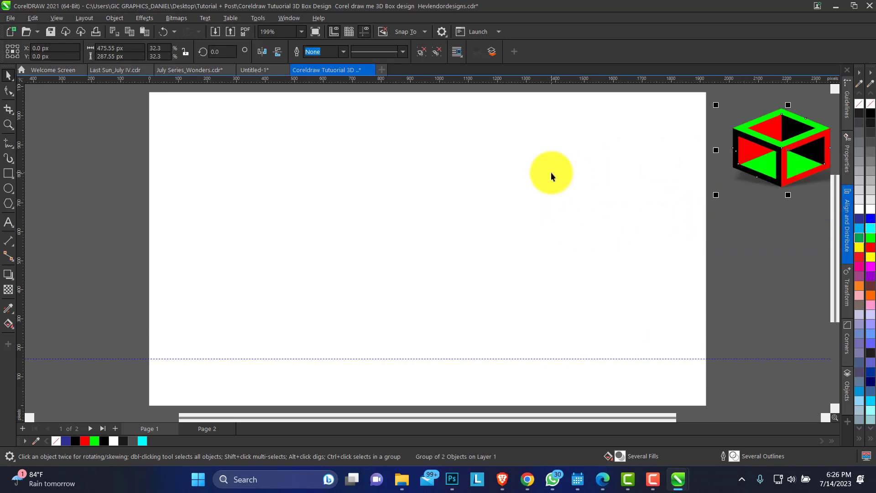
click(591, 201)
drag(591, 201, 537, 223)
key(Escape)
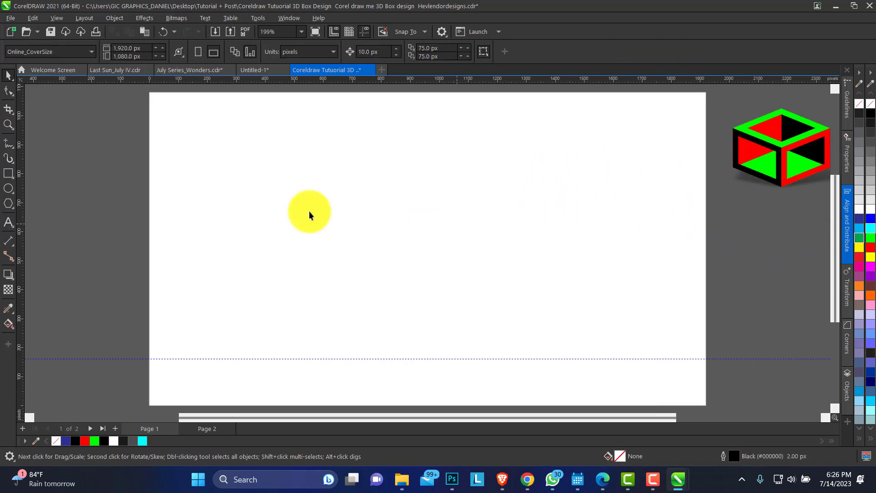
Draw a regular six-sided polygon about 839 by 969 px and centre it on the page.
click(12, 209)
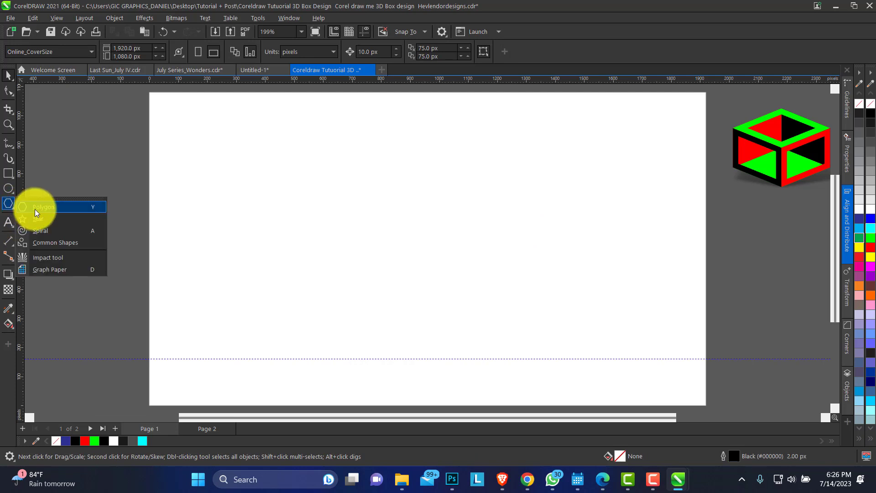
click(35, 208)
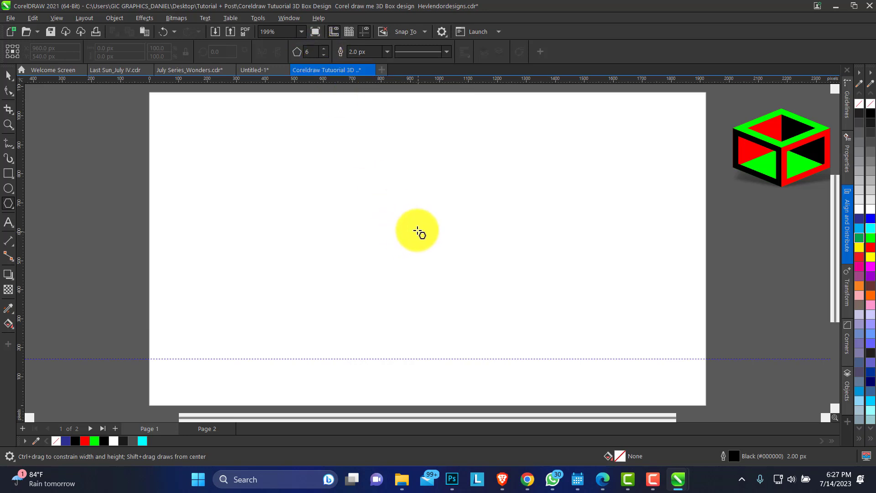
drag(383, 199, 492, 289)
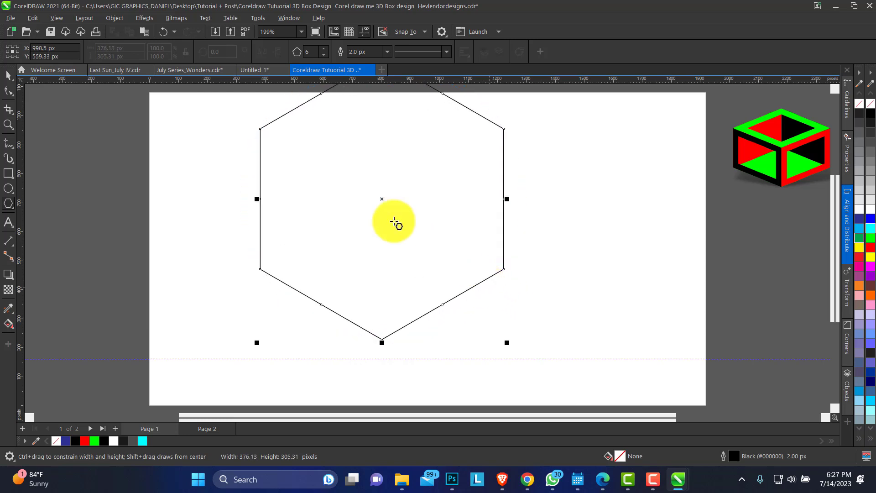
key(space)
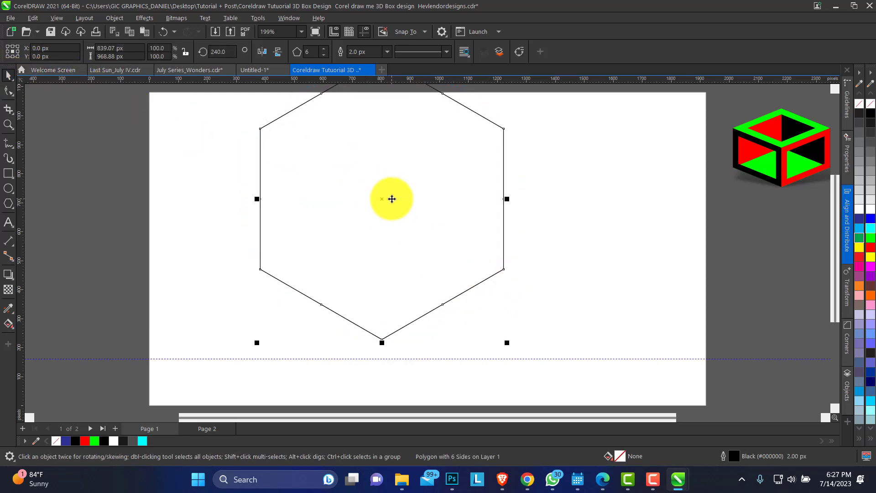
key(p)
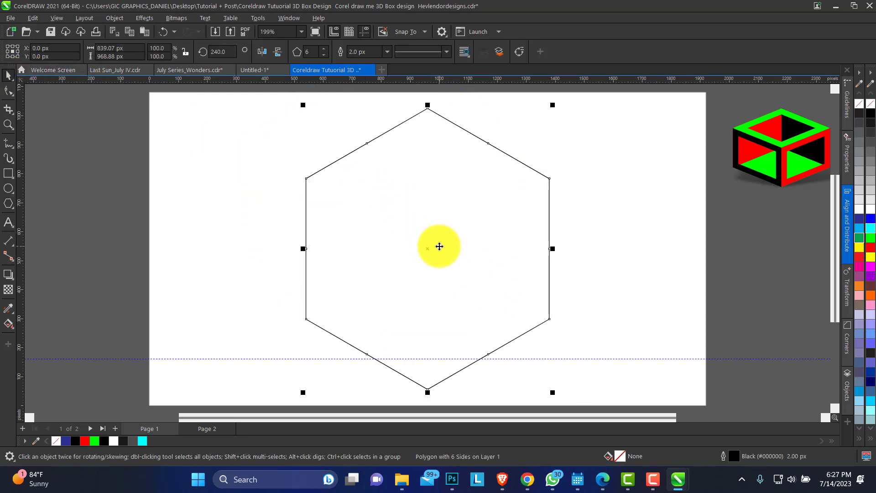
Copy the hexagon and paste the duplicate in place over the original.
right_click(384, 169)
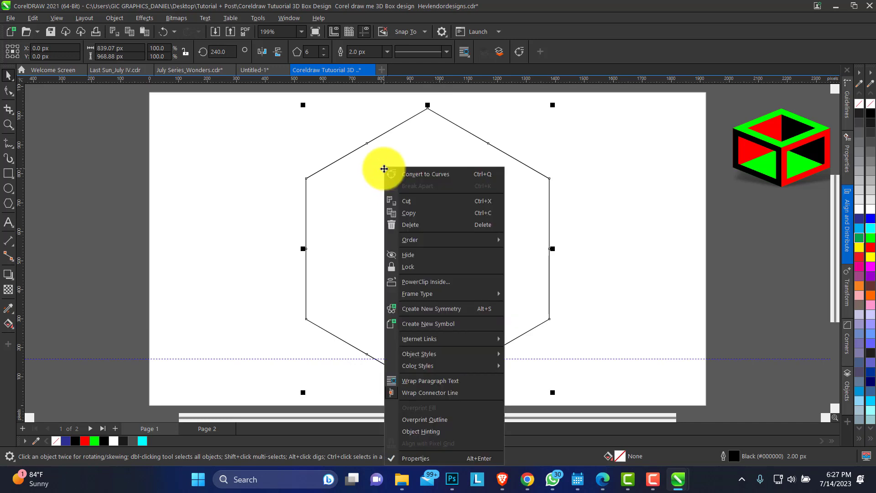
click(424, 212)
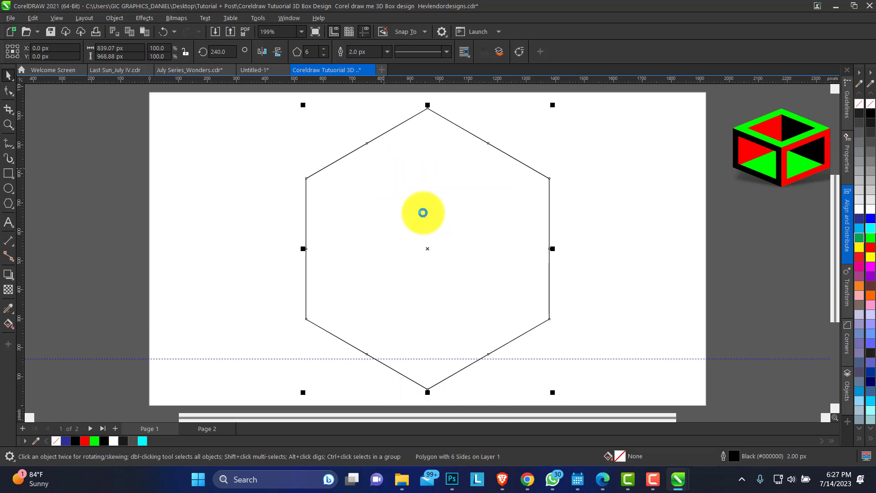
click(297, 188)
right_click(297, 188)
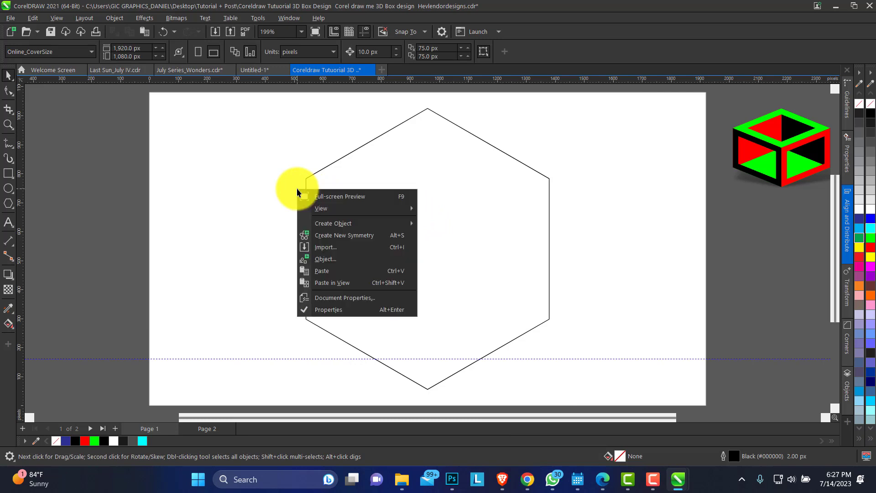
click(315, 187)
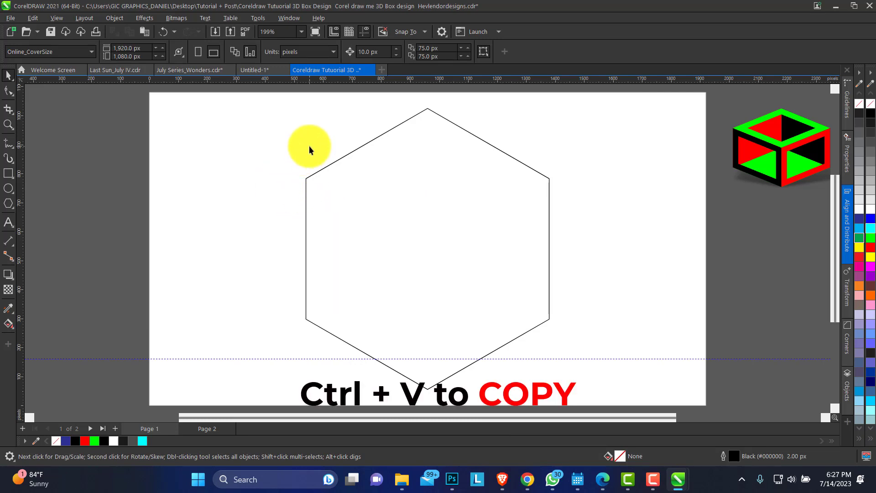
key(ctrl+v)
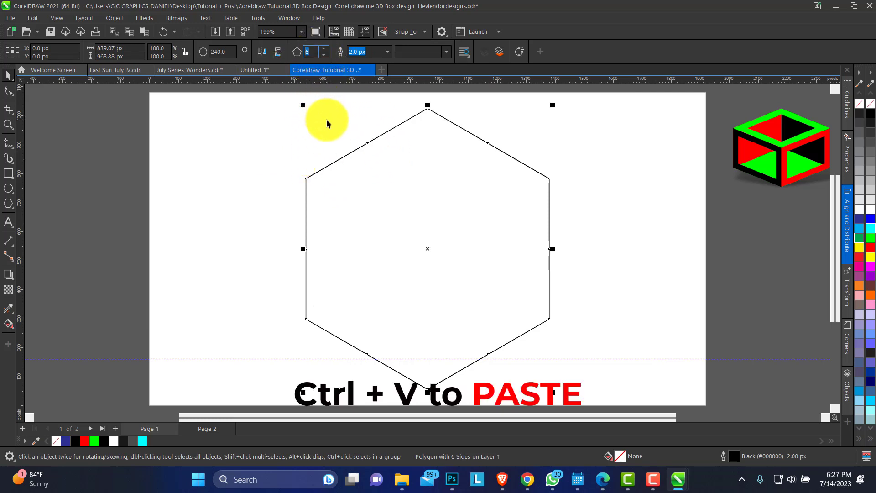
Change the pasted polygon to 4 sides and set its rotation angle to 0.
text(4)
key(Return)
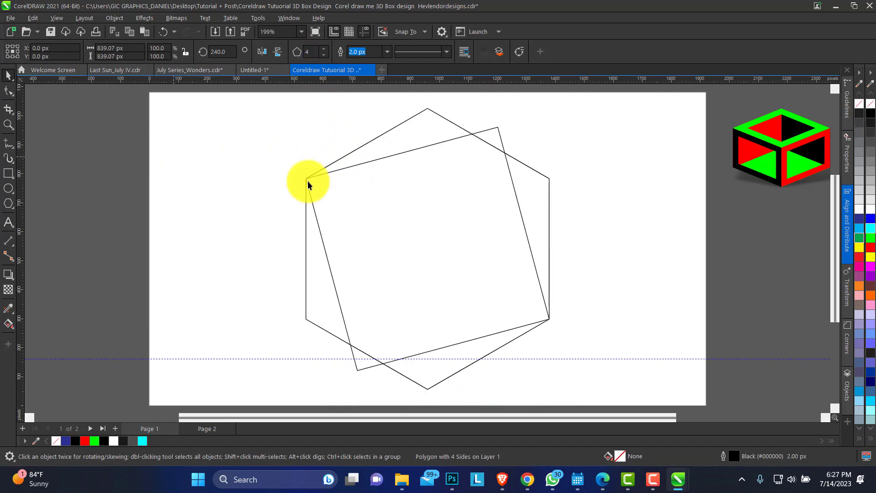
click(229, 51)
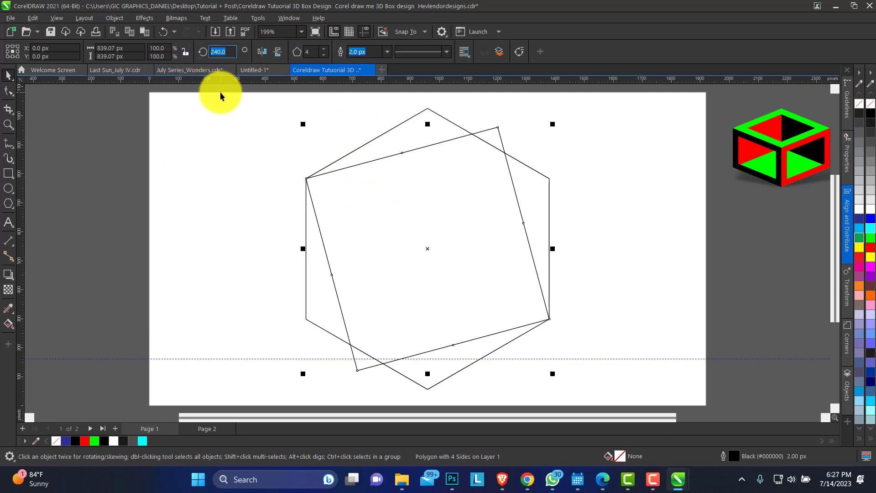
text(00)
key(Return)
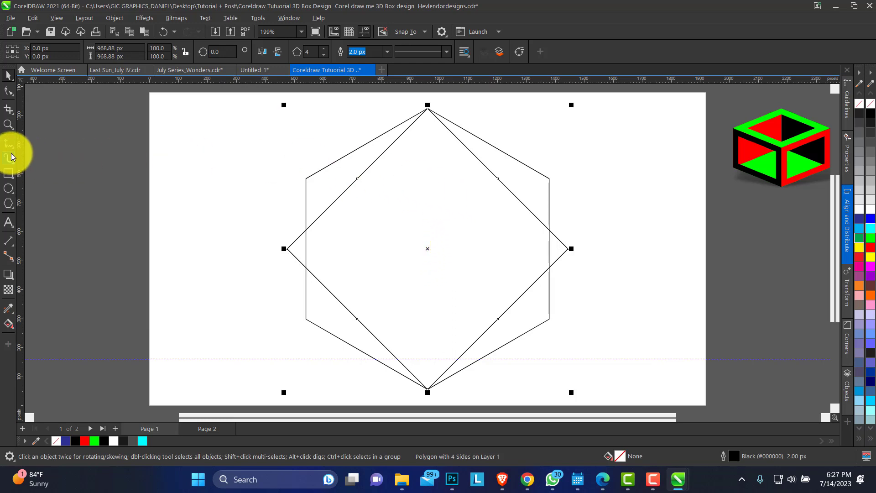
Draw a vertical 1,080 px Freehand line through the shapes' centre, from the page's top edge to its bottom edge.
click(36, 135)
click(14, 149)
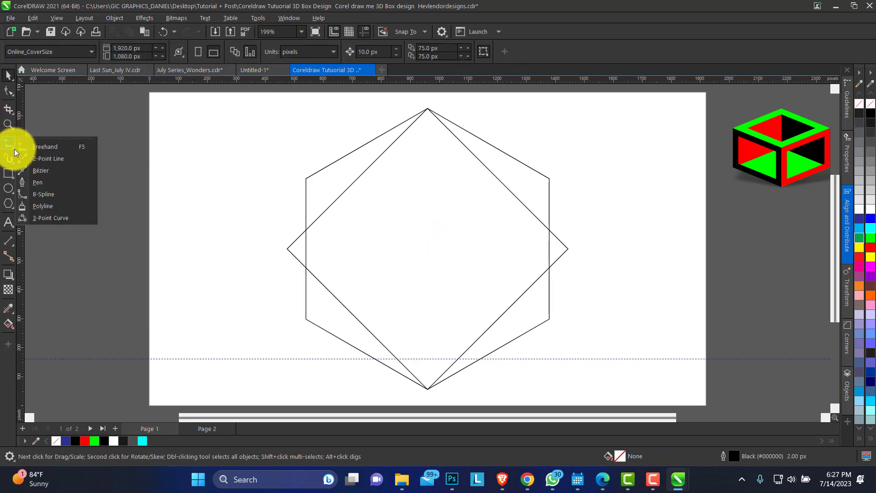
click(43, 146)
click(426, 97)
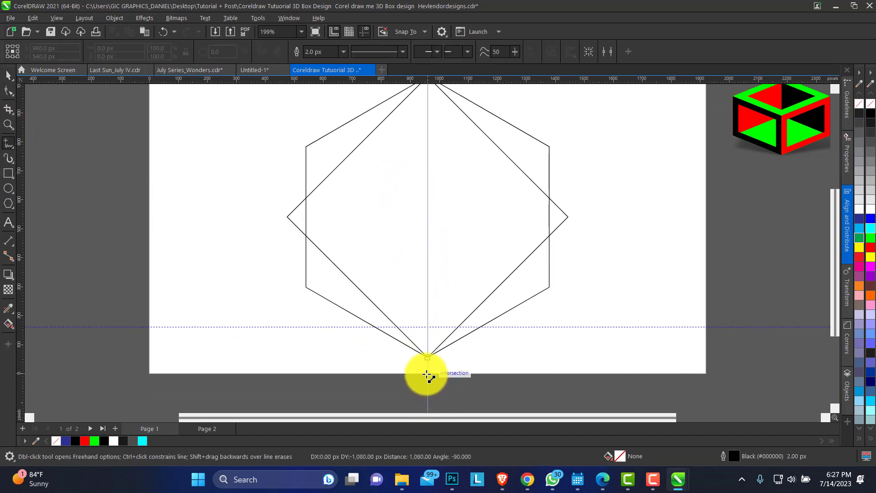
click(427, 373)
Rotate a copy of the vertical centre line by 90° about its midpoint to make a horizontal centre line.
click(8, 123)
right_click(455, 180)
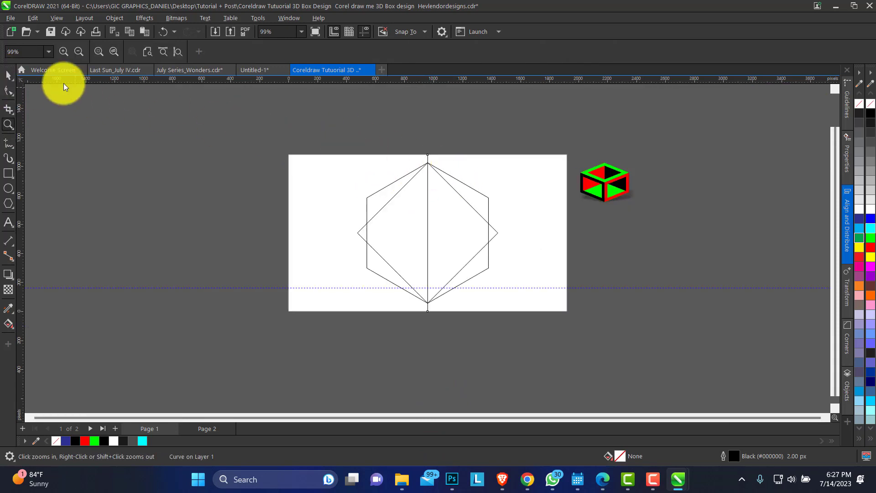
click(8, 74)
mouse_move(308, 120)
mouse_down()
mouse_move(531, 329)
mouse_move(532, 341)
mouse_move(535, 329)
mouse_up()
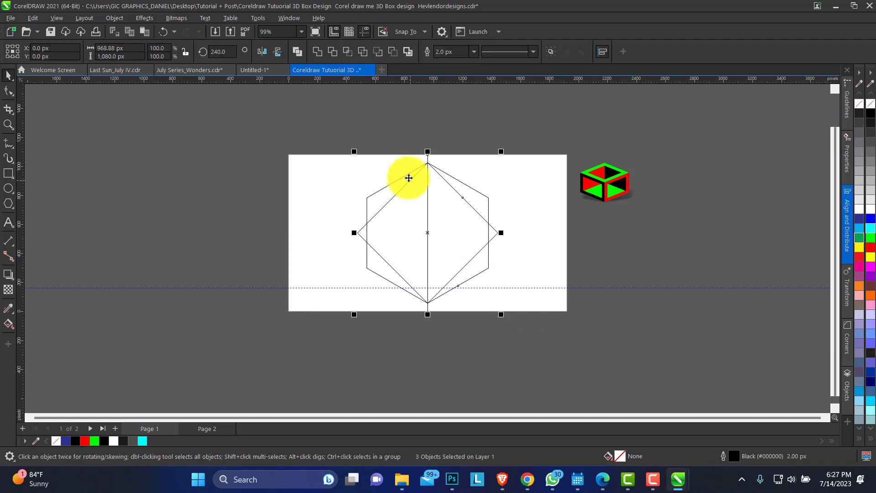
click(439, 129)
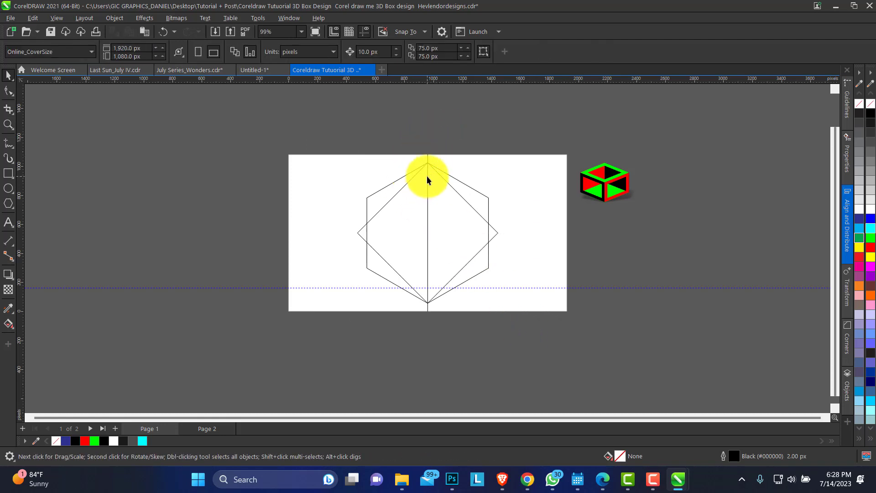
click(428, 179)
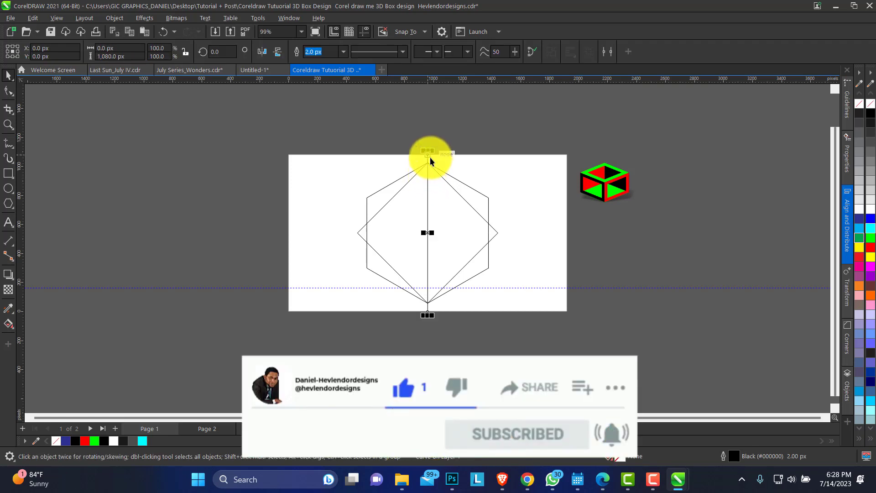
click(426, 234)
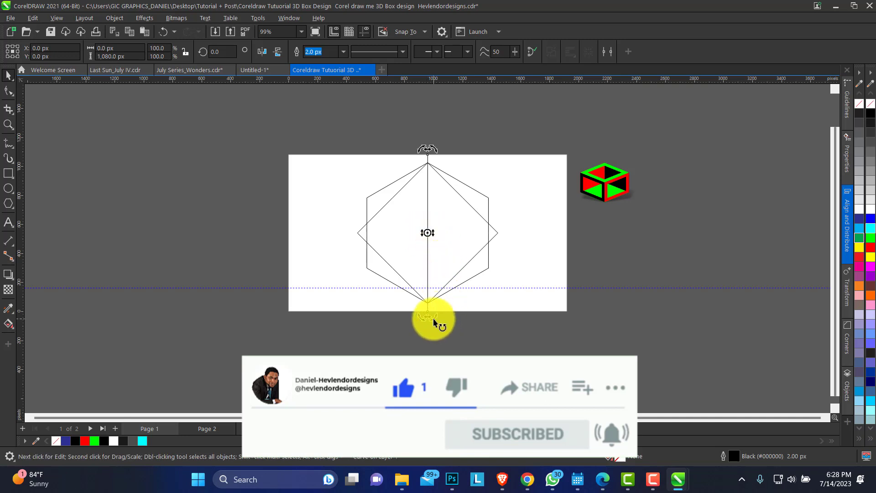
drag(434, 318, 510, 242)
click(302, 147)
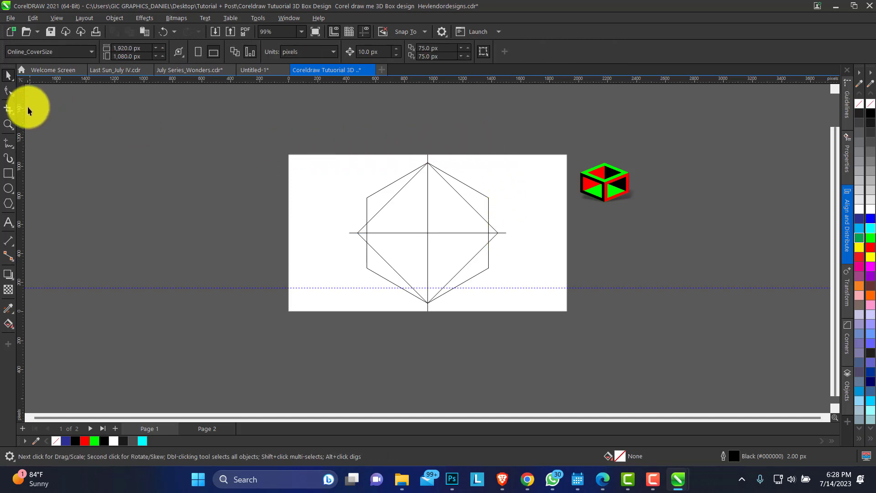
Squash the four-sided polygon to 50% height from its bottom, so its lower corner meets the horizontal centre line.
click(11, 121)
click(447, 236)
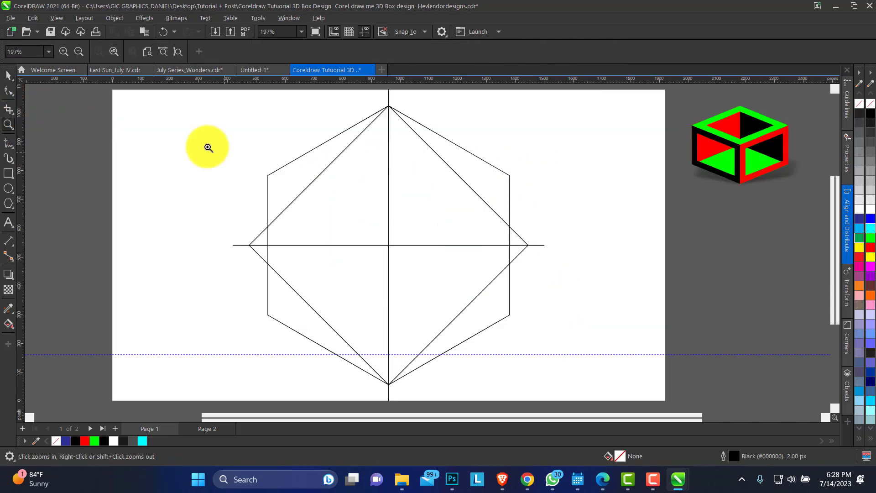
click(8, 76)
click(318, 182)
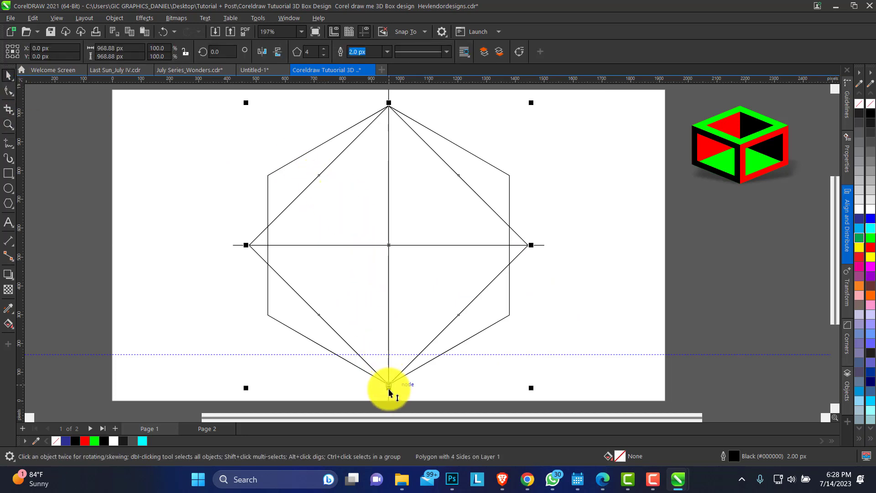
drag(390, 390, 397, 255)
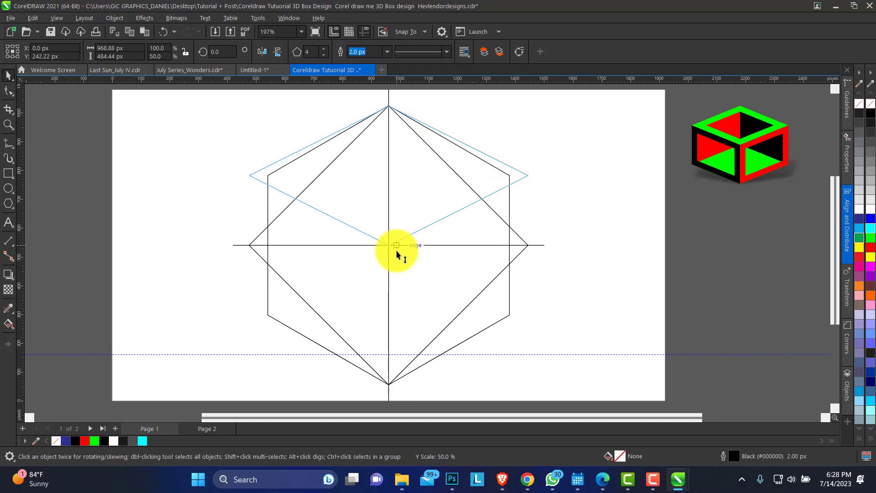
drag(397, 254, 397, 252)
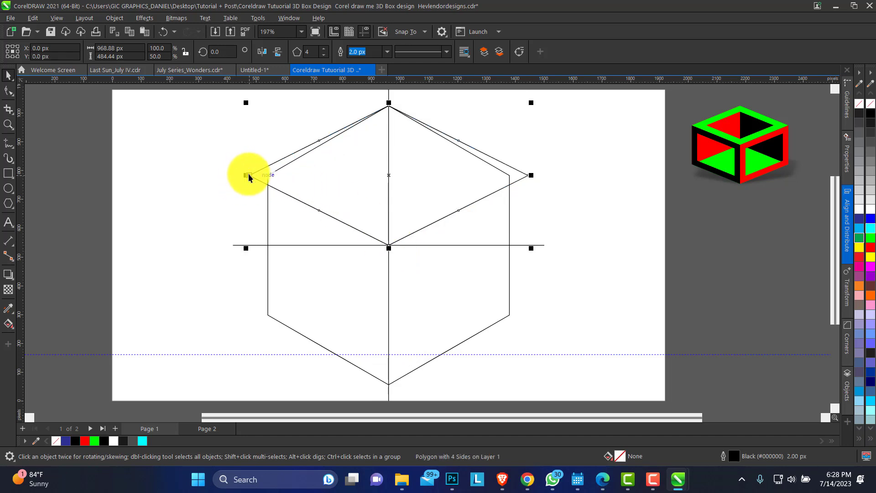
Narrow the rhombus symmetrically to 839.07 px wide so its side corners meet the hexagon's upper corners.
drag(248, 175, 289, 185)
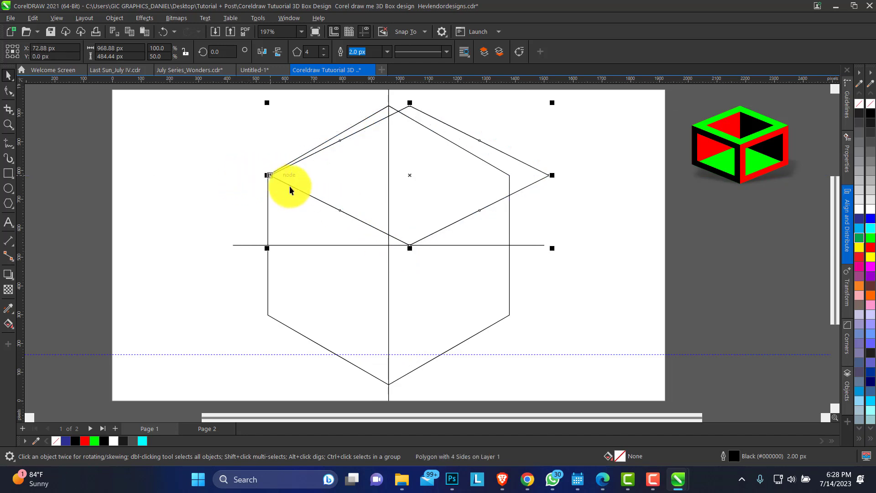
key(ctrl+z)
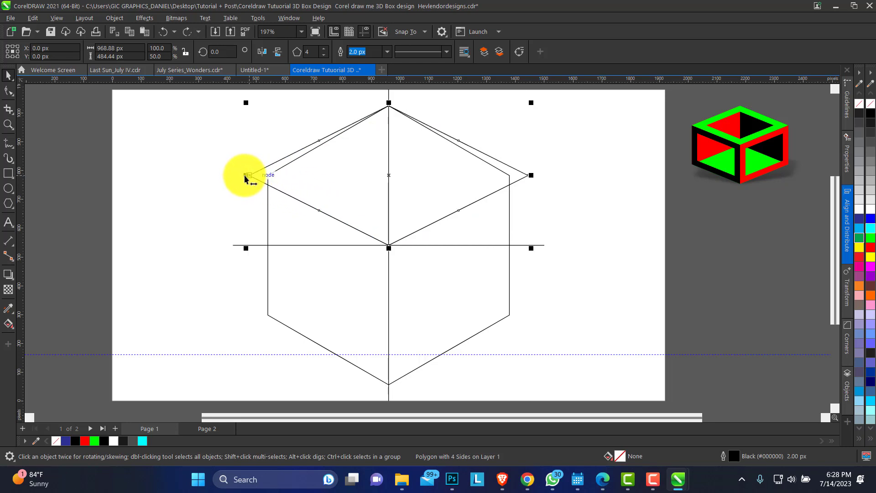
drag(245, 178, 264, 177)
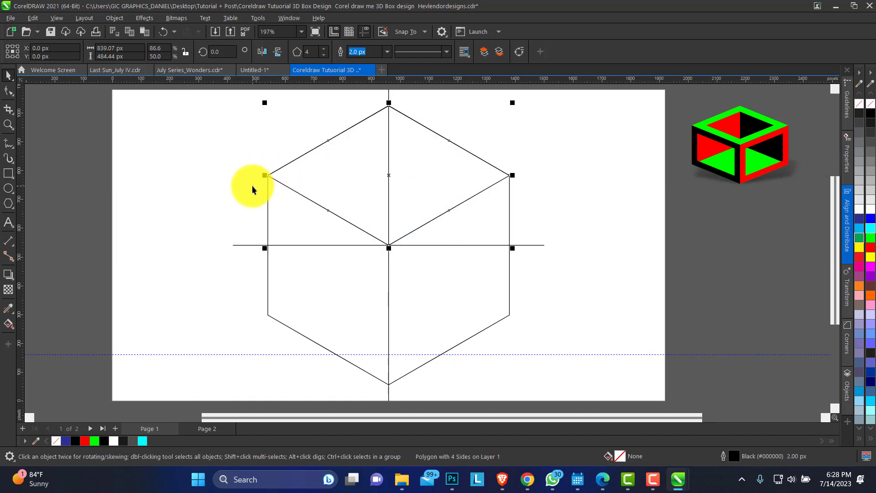
Rotate a copy of the top rhombus to 120° and snap it into the hexagon as the cube's left face.
click(313, 166)
click(371, 176)
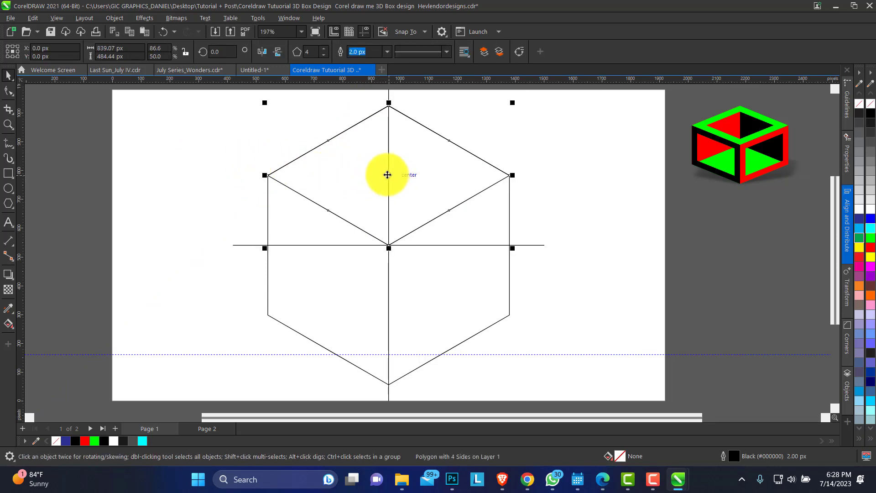
click(387, 175)
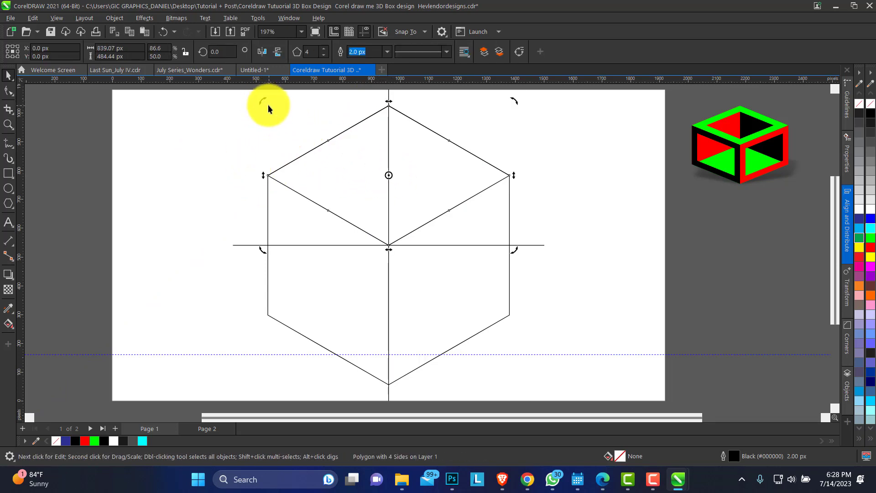
drag(264, 102, 379, 315)
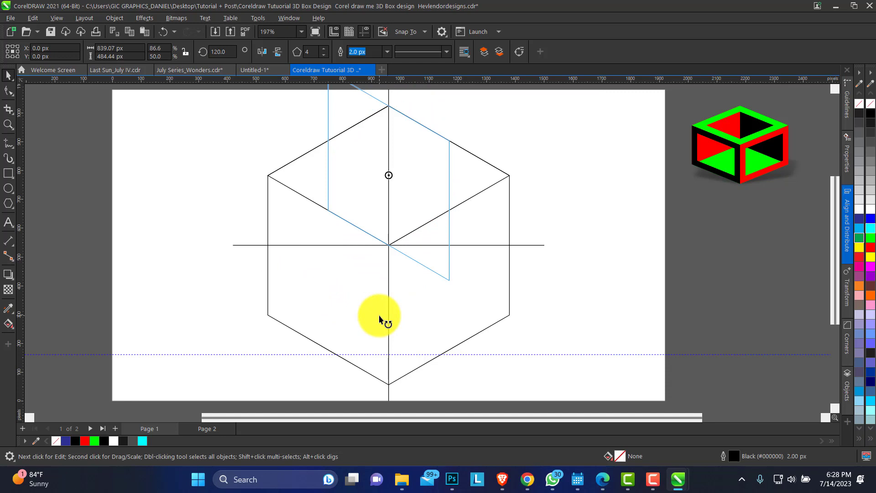
drag(379, 316, 380, 316)
click(364, 143)
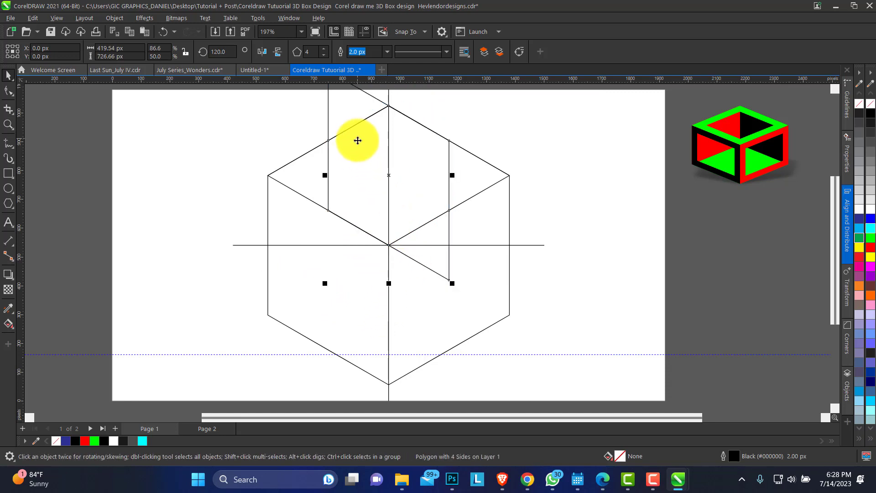
drag(328, 210, 268, 315)
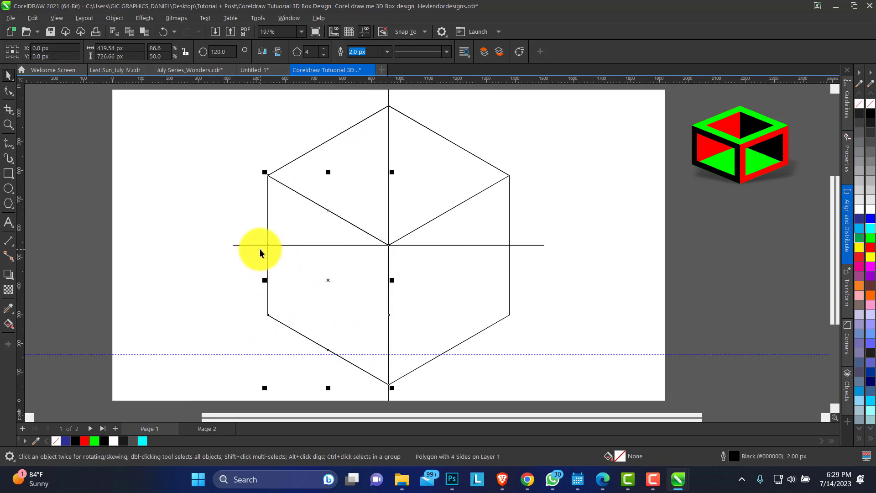
Mirror a copy of the cube's left face to form the right face, and delete the vertical and horizontal centre lines.
drag(263, 283, 458, 284)
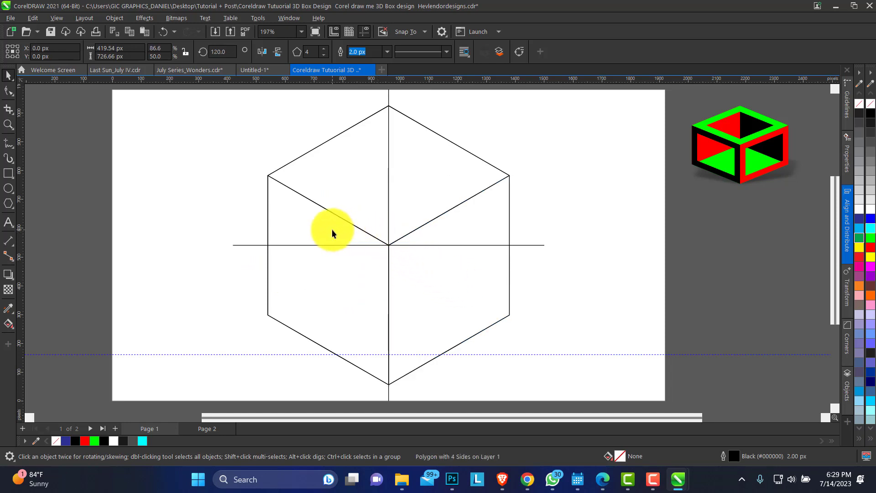
click(449, 236)
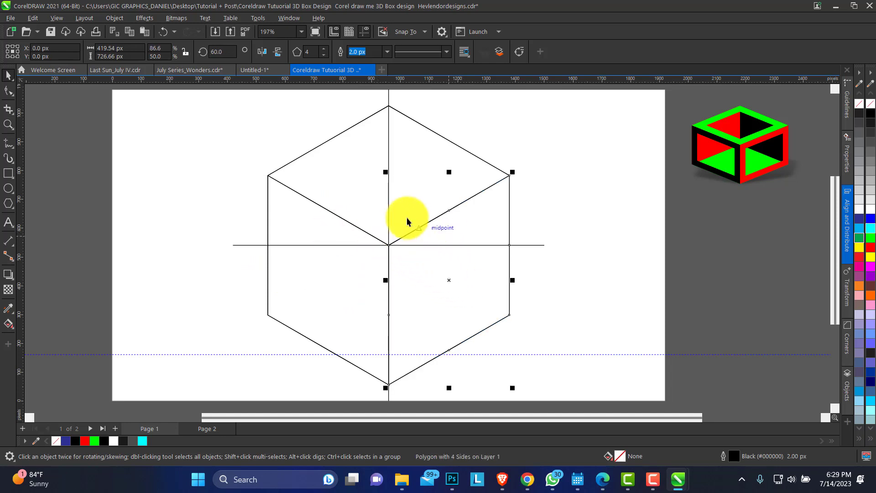
click(389, 142)
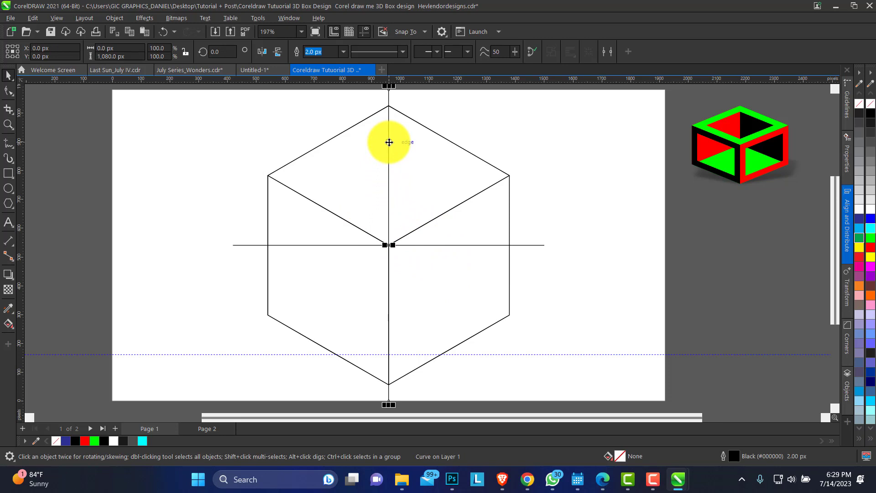
key(Delete)
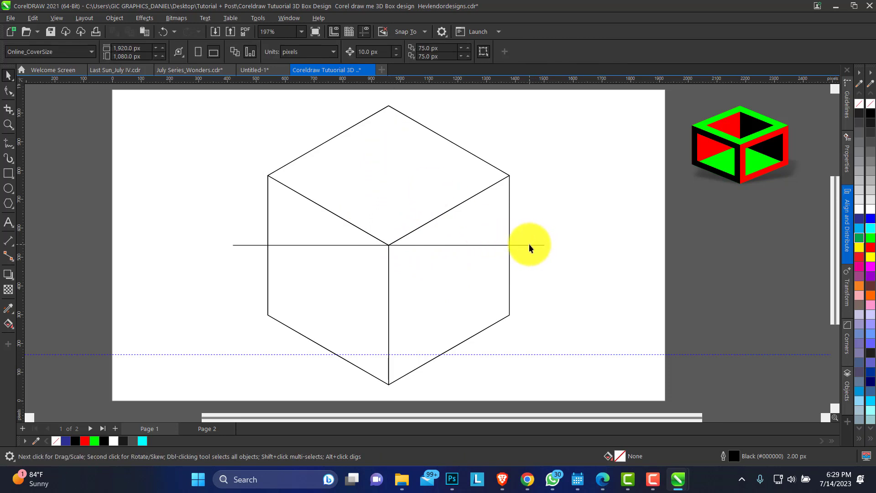
click(527, 245)
key(Delete)
Move the three cube faces together off the hexagon and delete the hexagon.
click(377, 221)
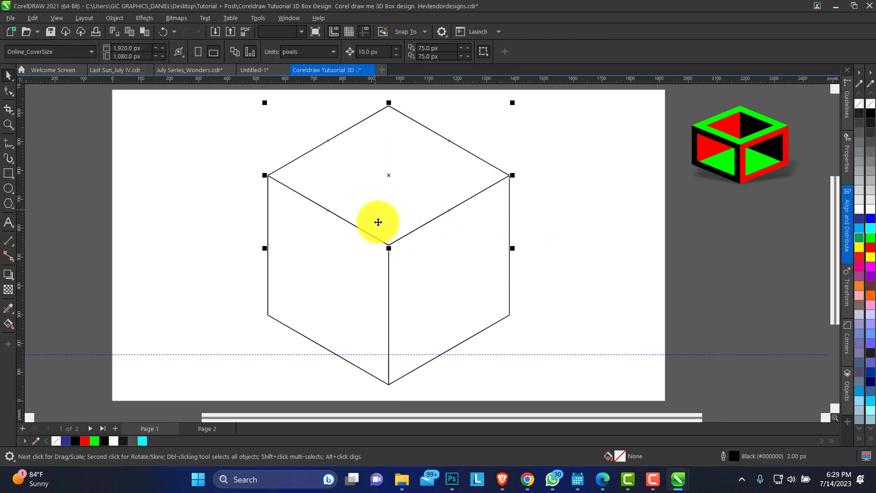
shift+click(351, 276)
shift+click(451, 268)
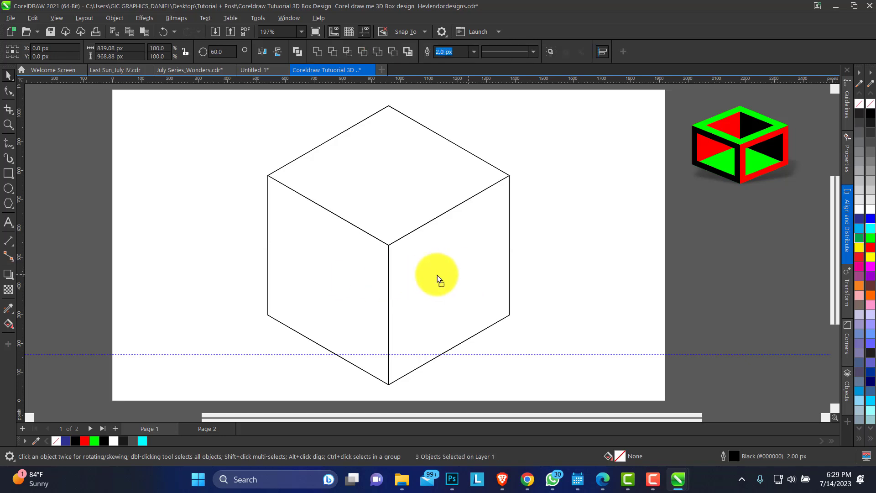
drag(442, 280, 267, 280)
click(391, 210)
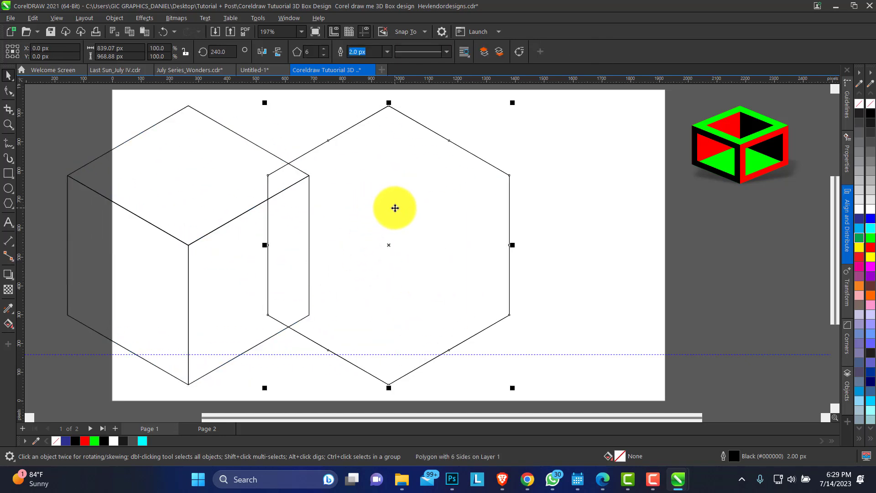
key(Delete)
Move all three cube faces back onto the page and scale them down together to 621.61 × 717.77 px.
click(204, 218)
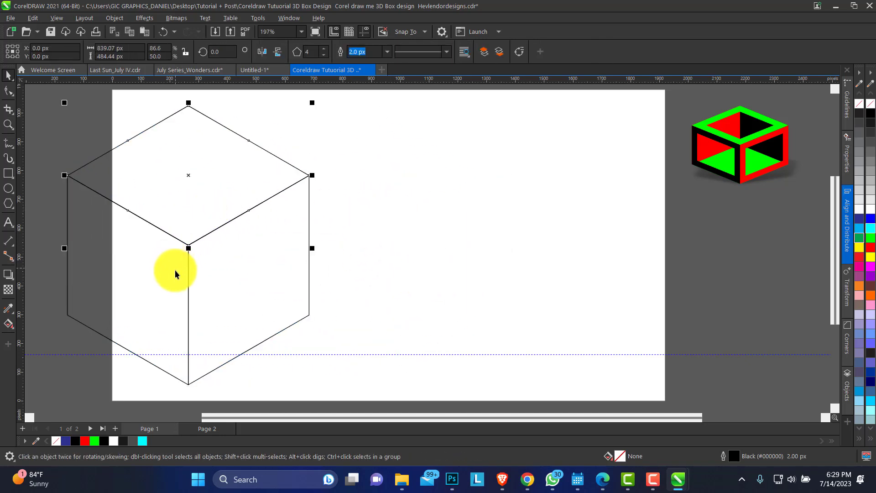
shift+click(237, 279)
drag(242, 264, 406, 265)
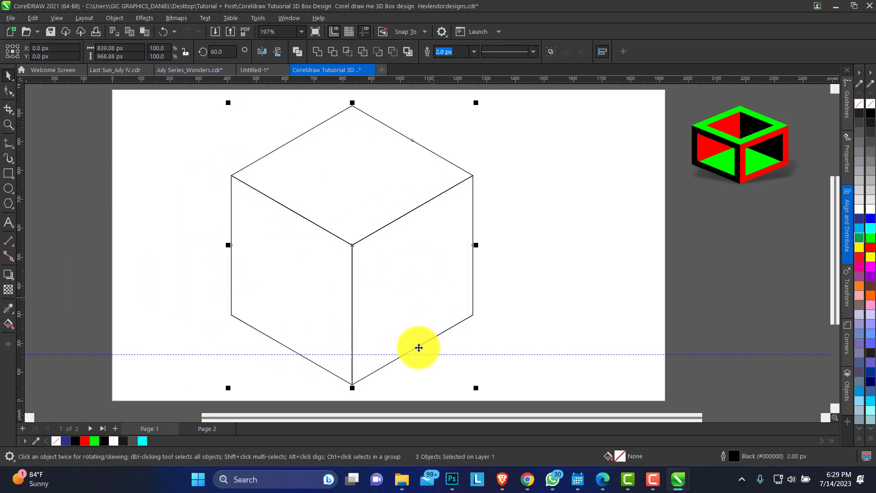
drag(477, 394, 447, 358)
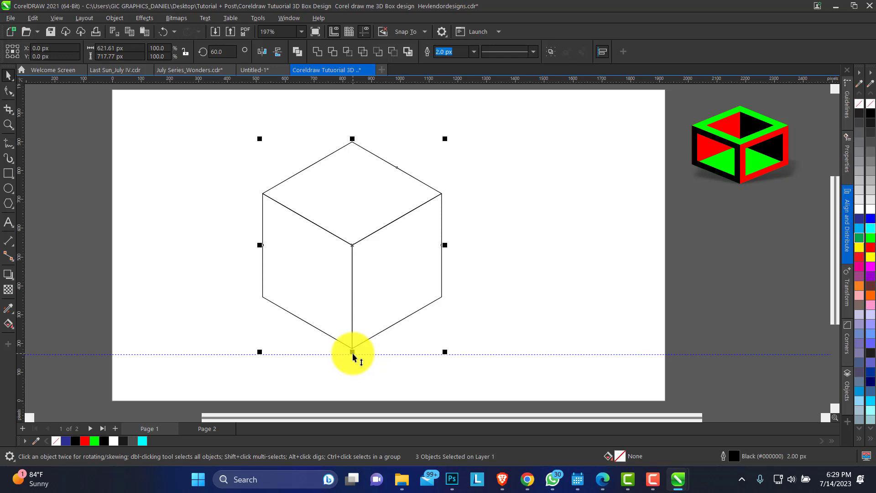
Flatten the cube from its bottom and scale it proportionally to 769.42 × 610.41 px, placing the box in the page's lower-left area.
drag(353, 352, 360, 287)
drag(445, 287, 463, 297)
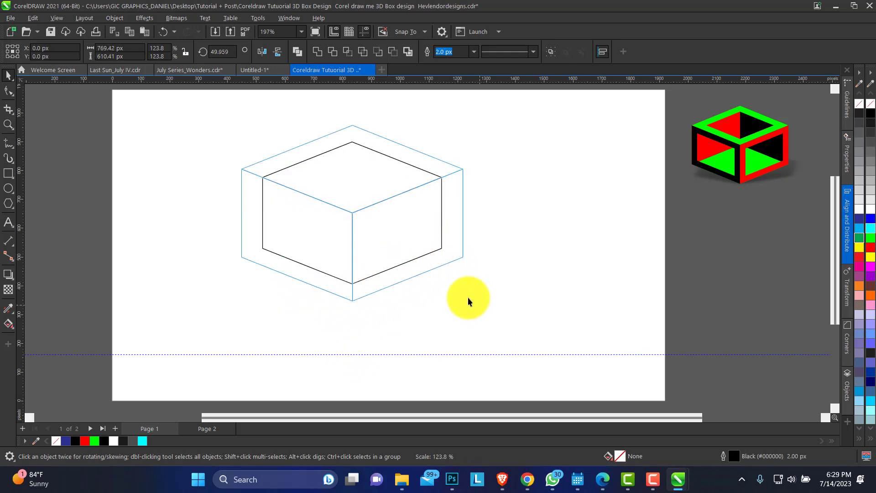
drag(399, 222, 315, 271)
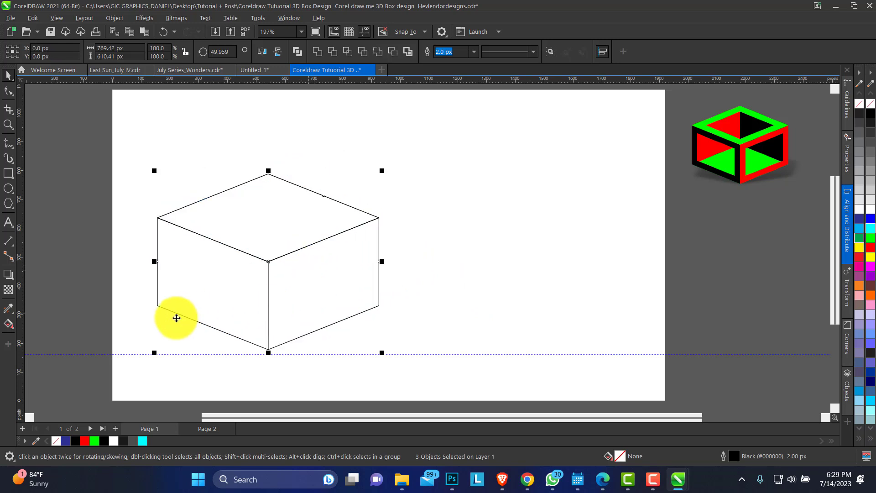
Make a copy of the box scaled to 686.87 × 544.92 px and place it in the page's upper-right area.
drag(154, 354, 178, 350)
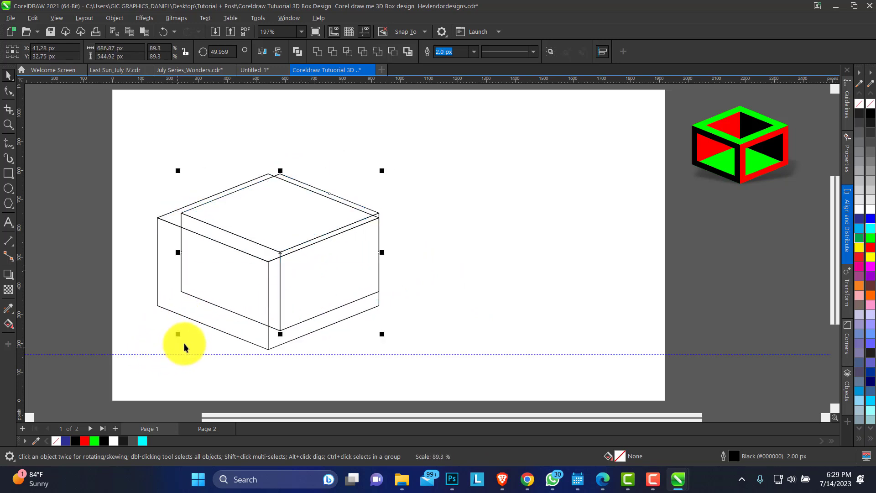
drag(283, 255, 525, 190)
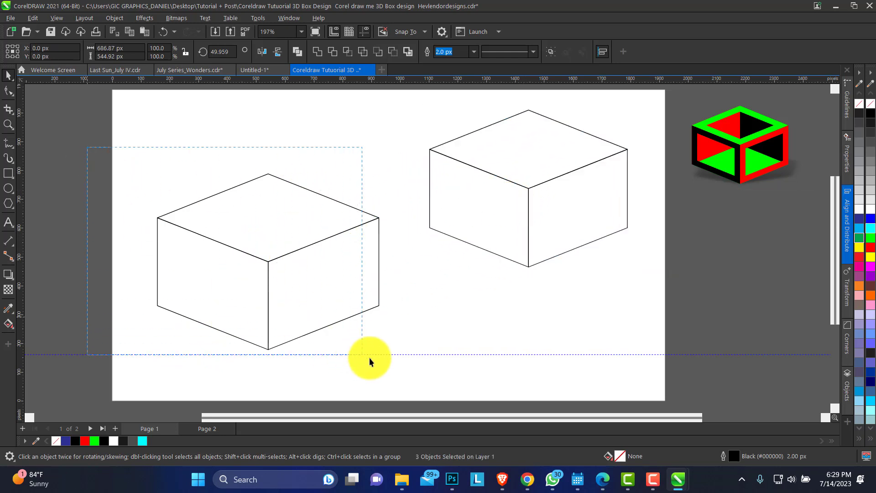
Convert the three faces of the larger box to curves.
drag(417, 368, 416, 367)
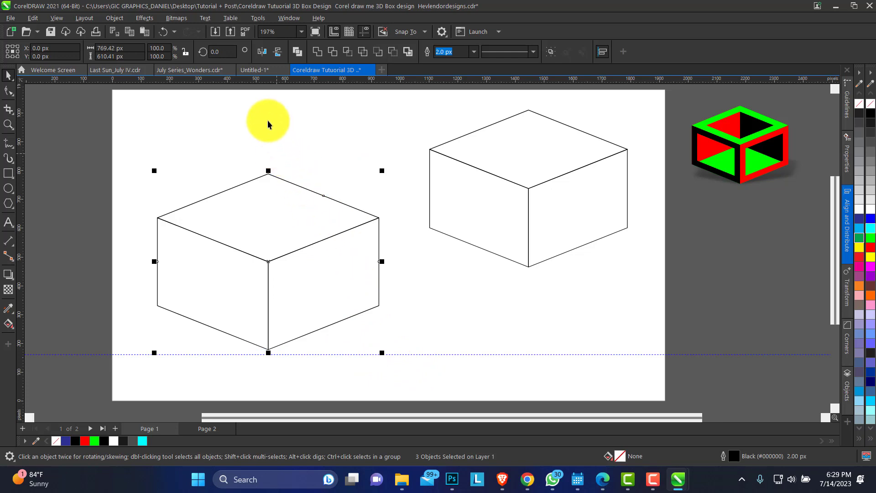
right_click(269, 215)
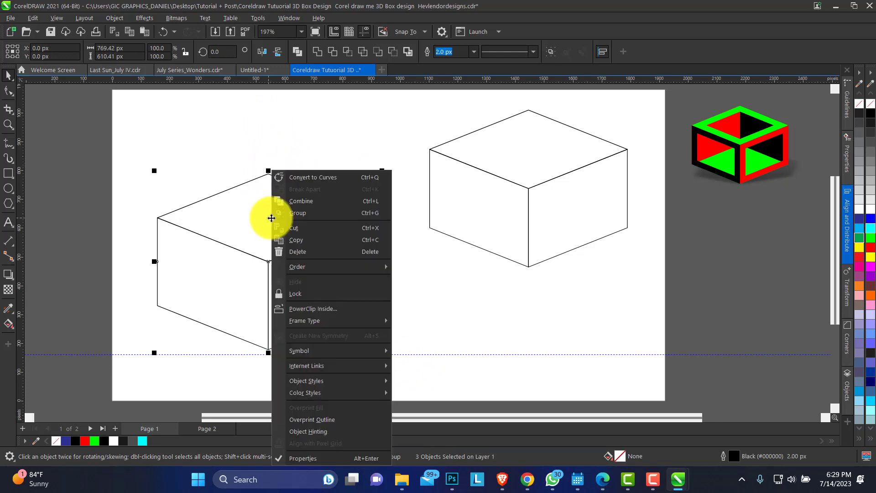
click(315, 178)
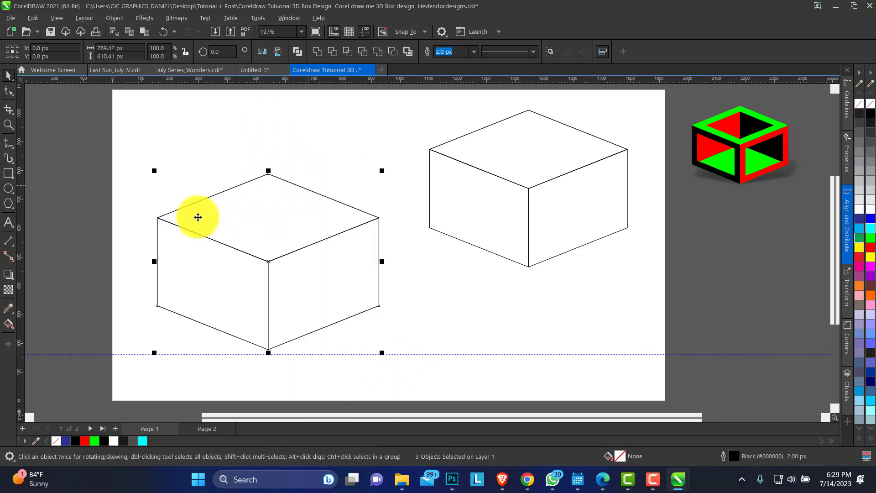
click(8, 277)
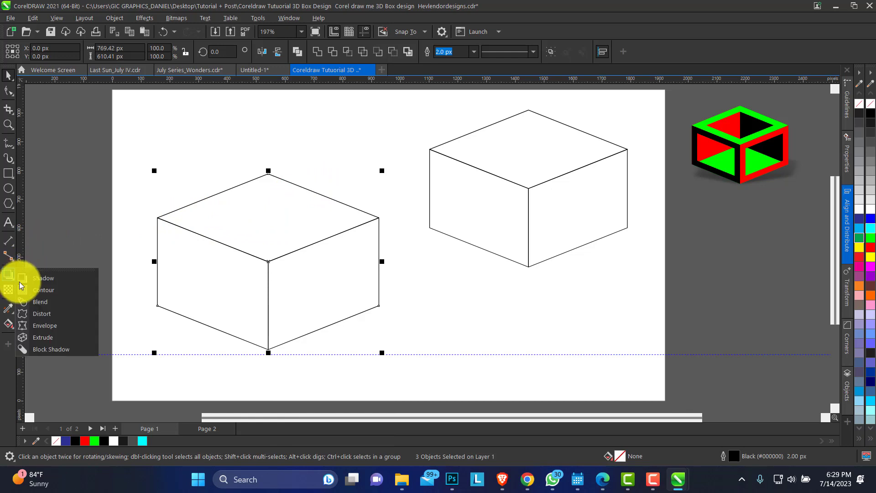
click(56, 291)
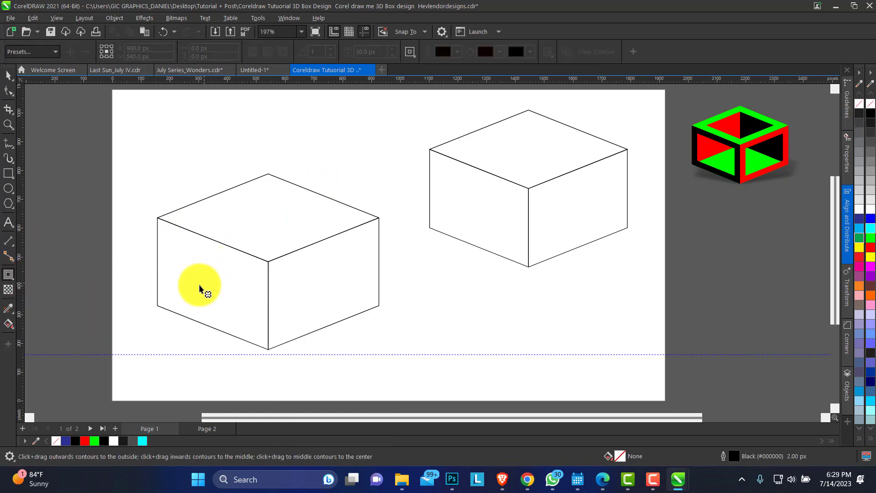
click(196, 287)
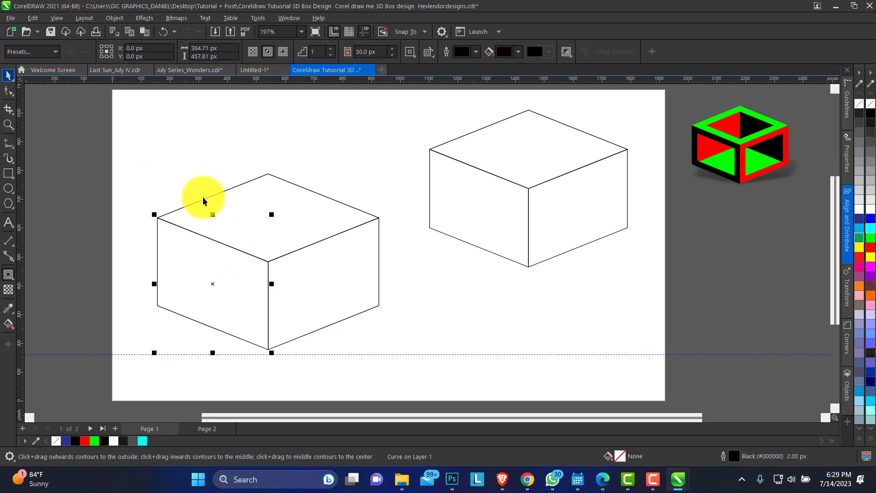
key(space)
click(236, 214)
Group the three faces of the larger box.
drag(107, 156, 388, 363)
right_click(292, 260)
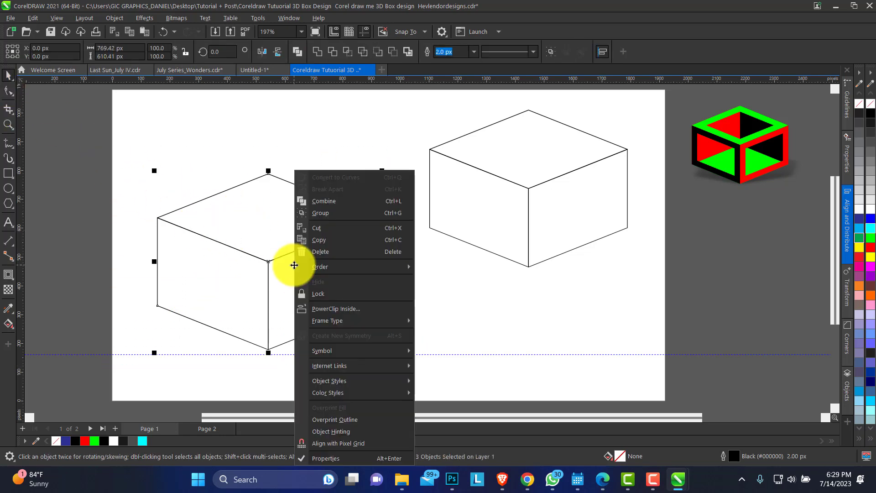
click(330, 212)
Apply an inside contour with 1 step and a 30 px offset to the grouped larger box.
click(9, 273)
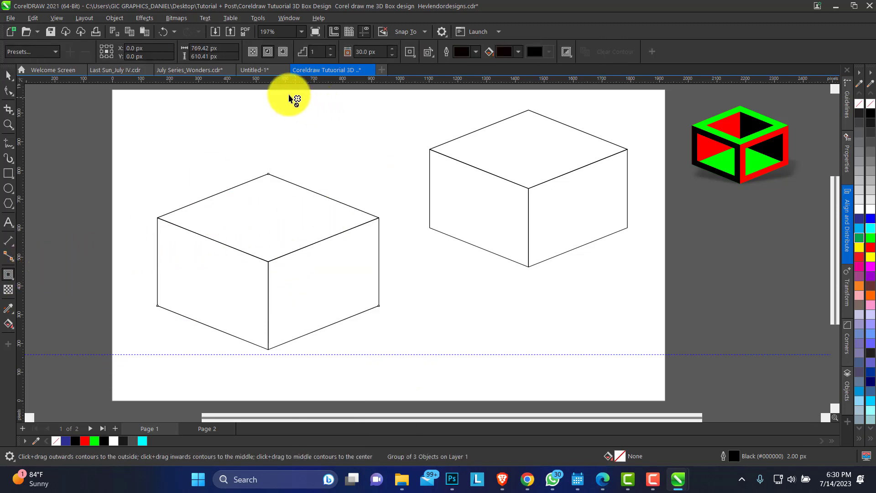
click(270, 53)
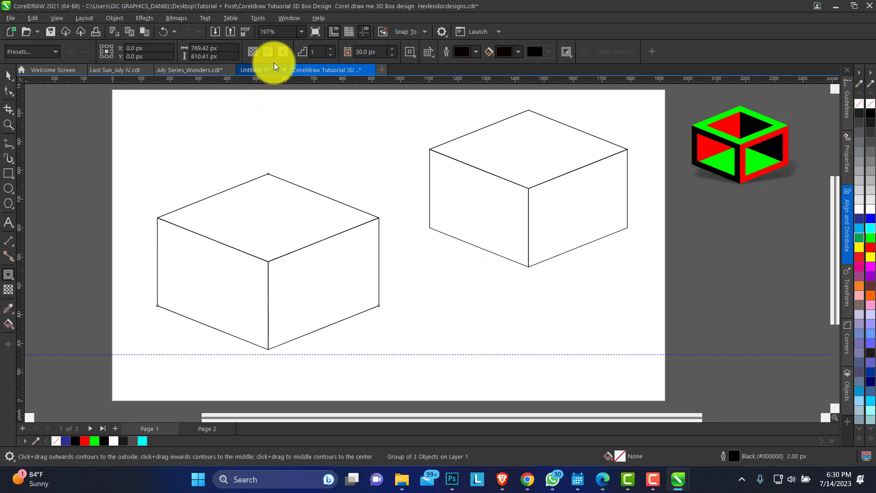
click(283, 52)
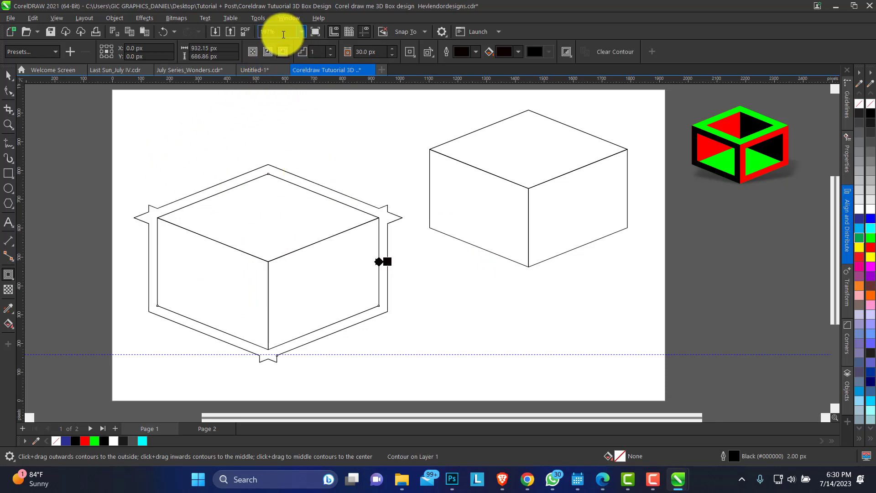
click(268, 52)
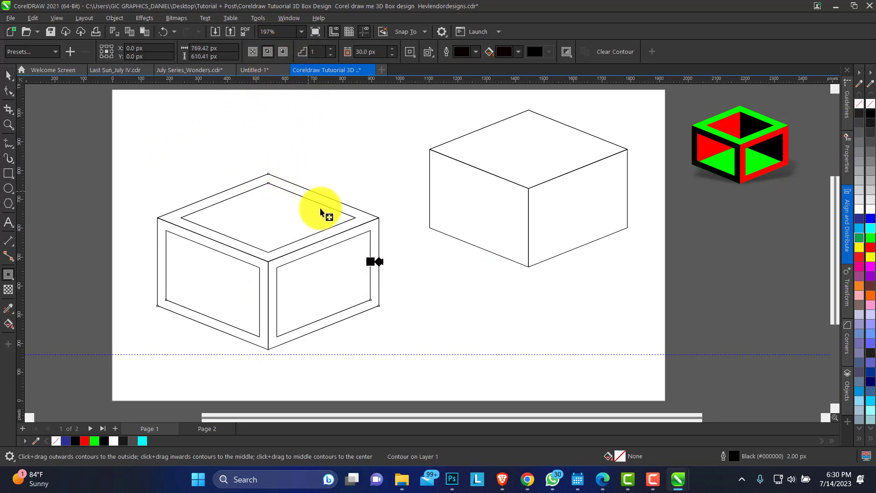
drag(368, 264, 369, 264)
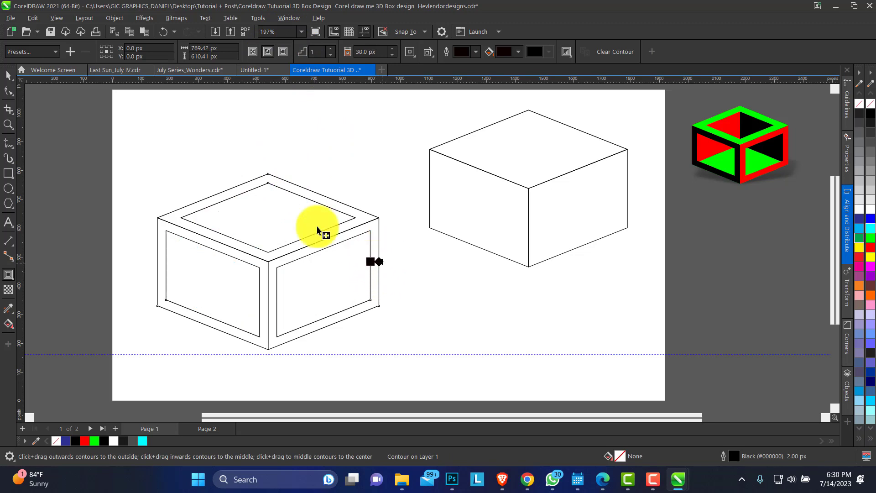
Break the contour apart from the larger box and ungroup its three inset face outlines.
click(7, 79)
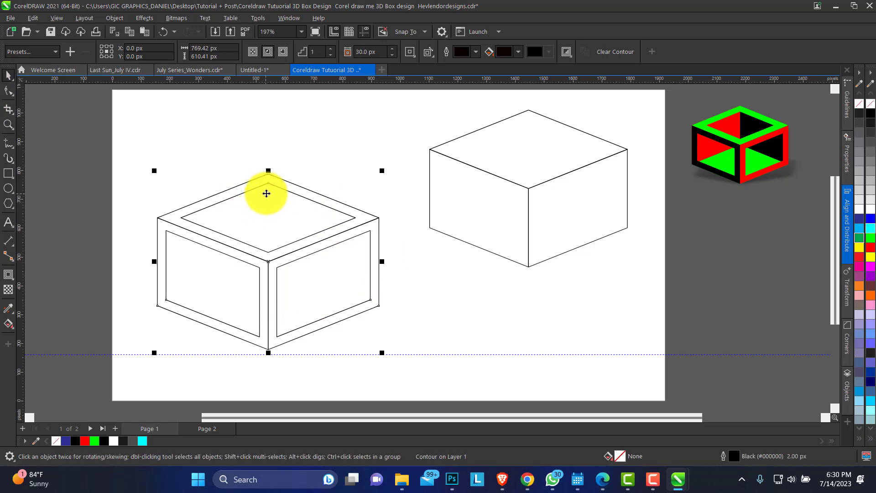
right_click(265, 192)
click(305, 201)
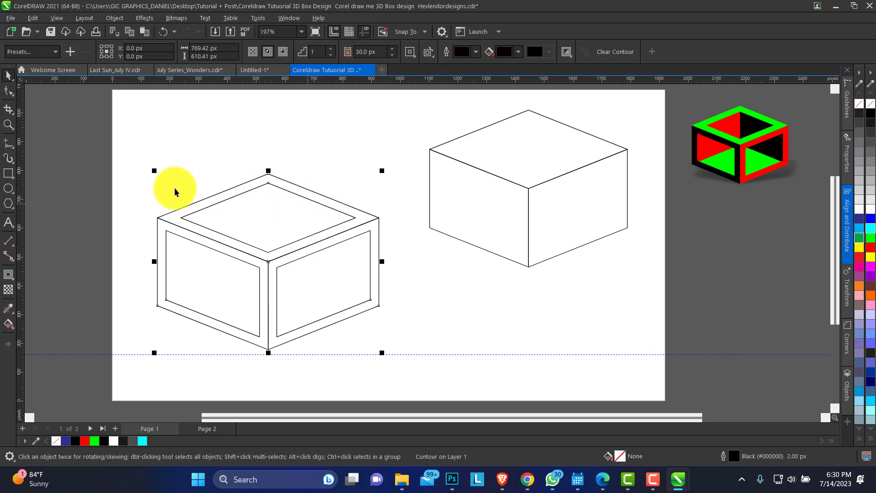
drag(261, 232, 280, 233)
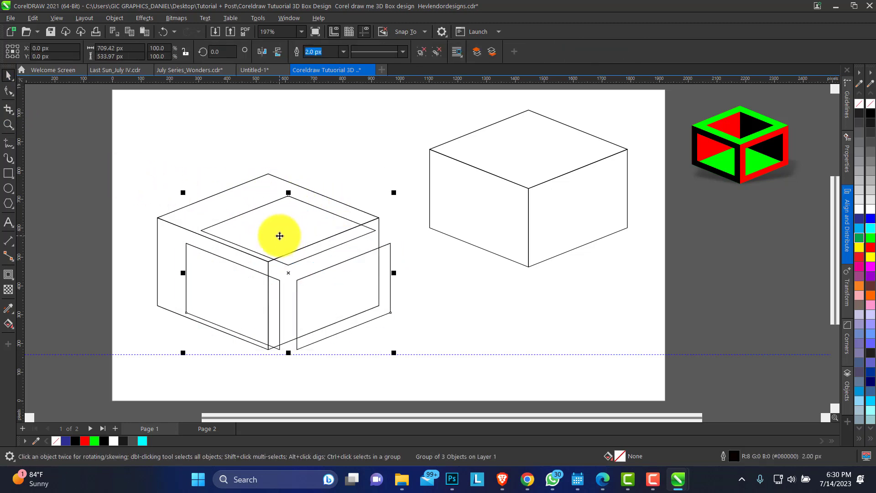
key(ctrl+z)
click(433, 51)
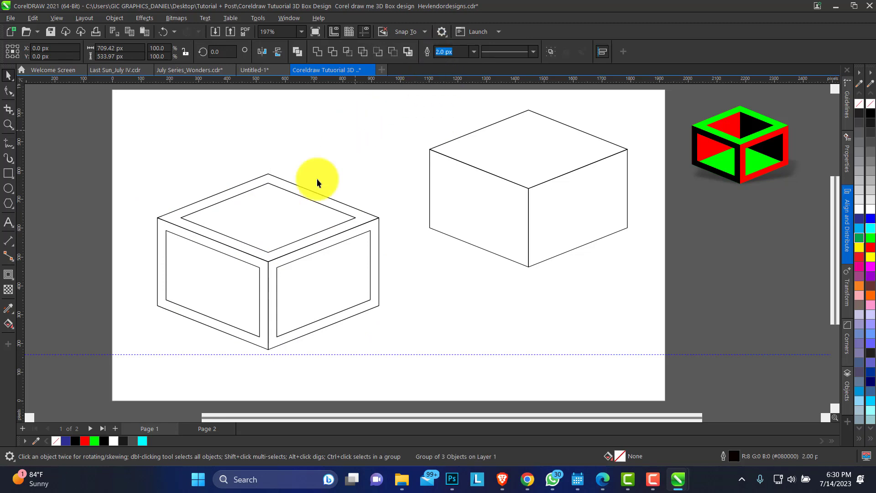
Trim the larger box group with the top face's inset outline to cut the top opening.
click(280, 198)
shift+click(288, 183)
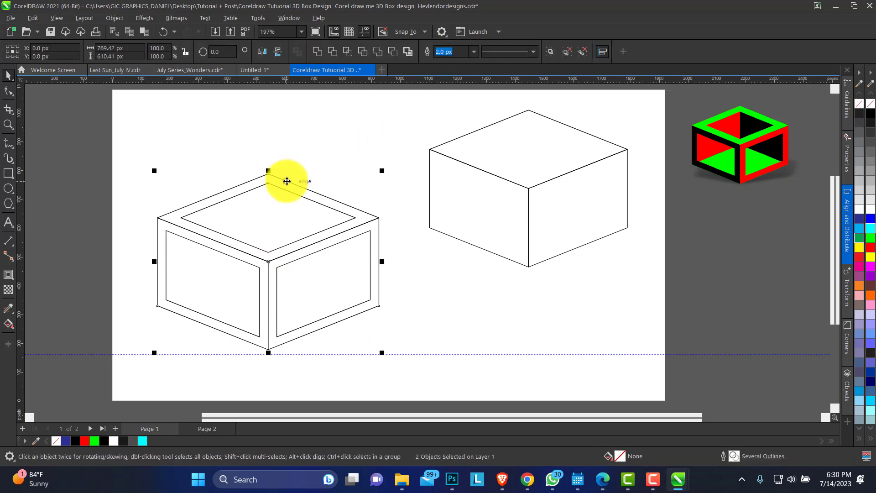
click(332, 53)
Trim the larger box group with the right face's inset outline to cut the right opening.
click(320, 300)
click(369, 229)
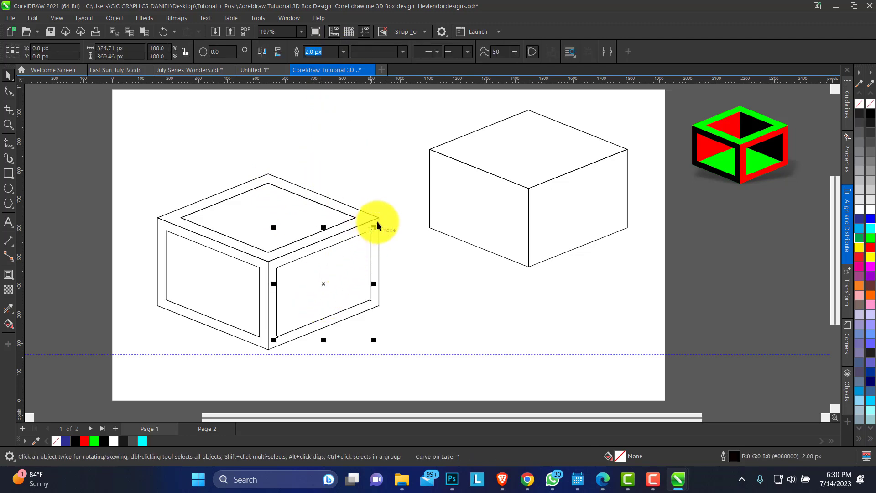
shift+click(378, 220)
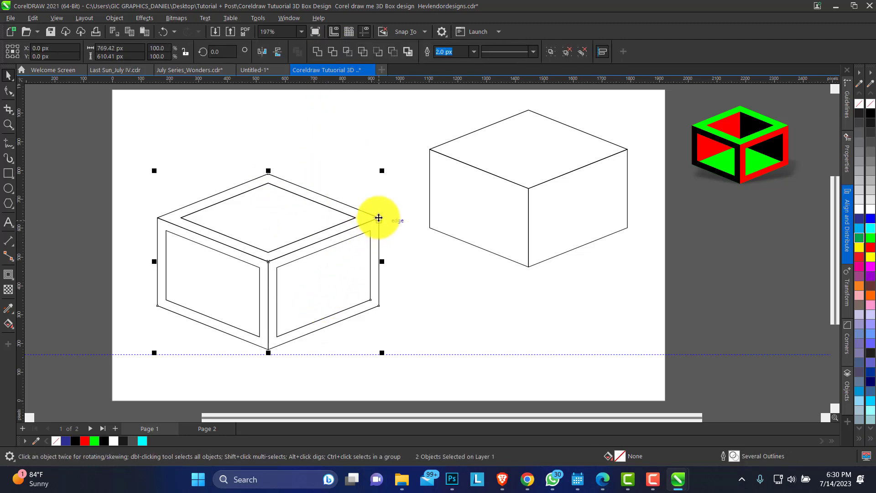
click(360, 135)
click(351, 239)
shift+click(377, 222)
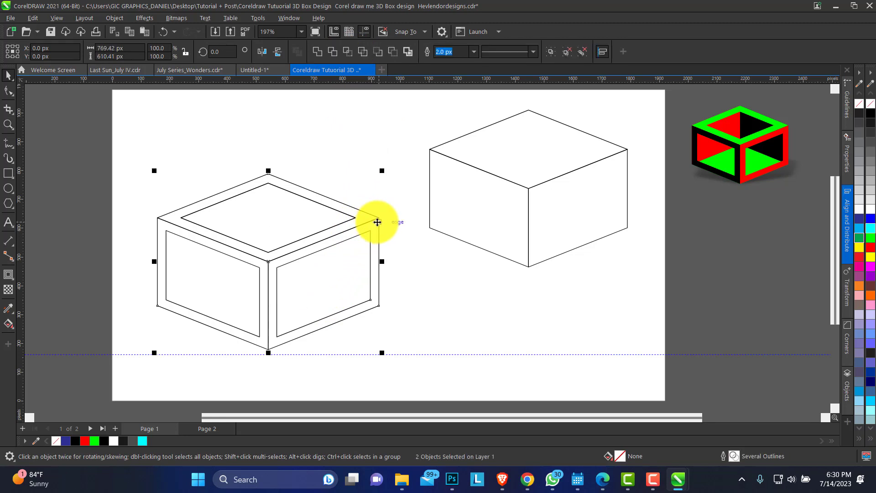
click(333, 51)
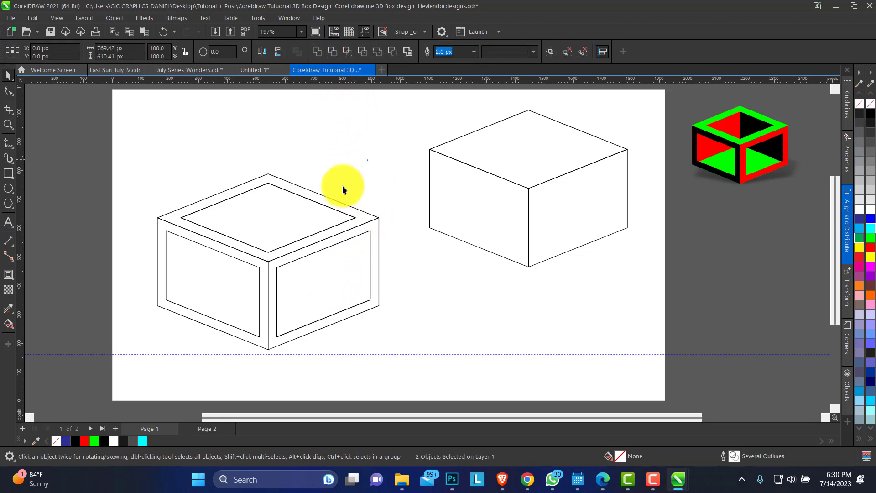
Trim the larger box group with the left face's inset outline to cut the left opening.
click(256, 267)
shift+click(168, 223)
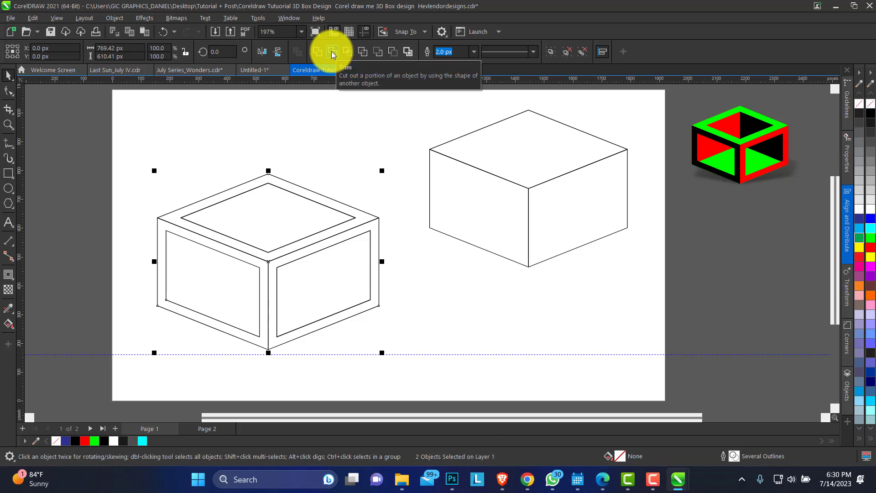
click(114, 208)
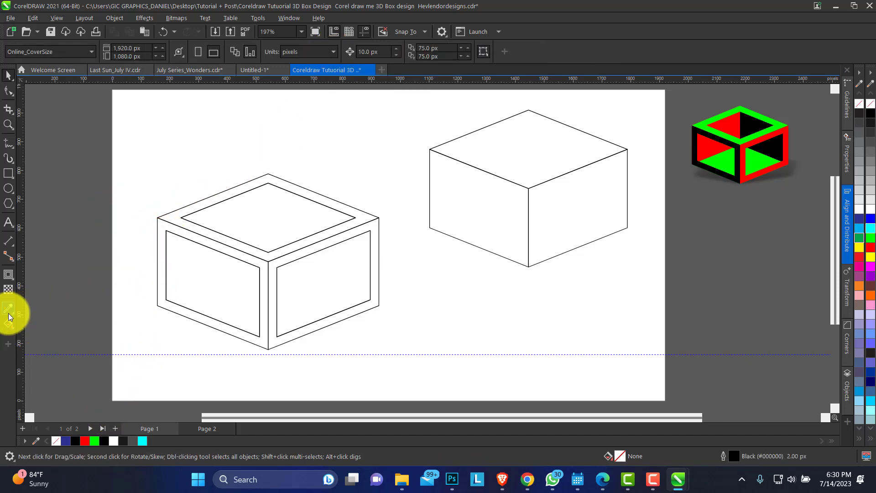
Ungroup the larger box and fill its left frame black, its right frame red and its top frame green.
click(163, 231)
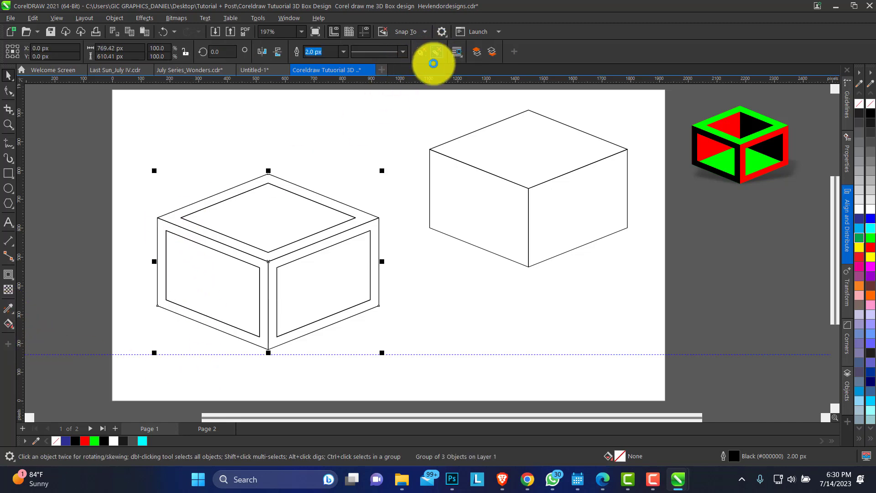
click(435, 54)
click(254, 262)
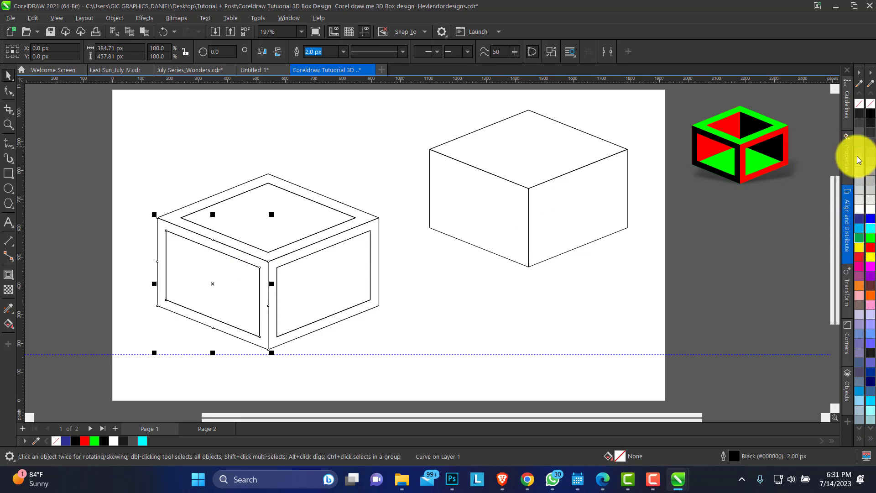
click(860, 113)
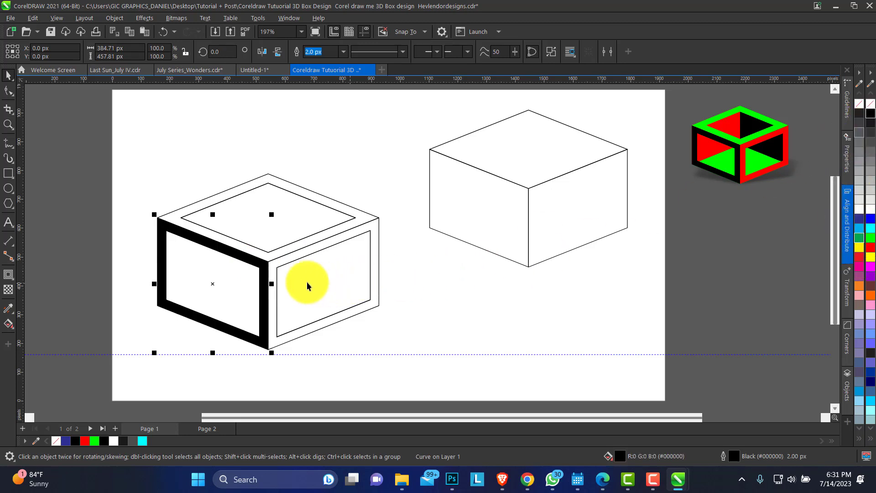
click(323, 246)
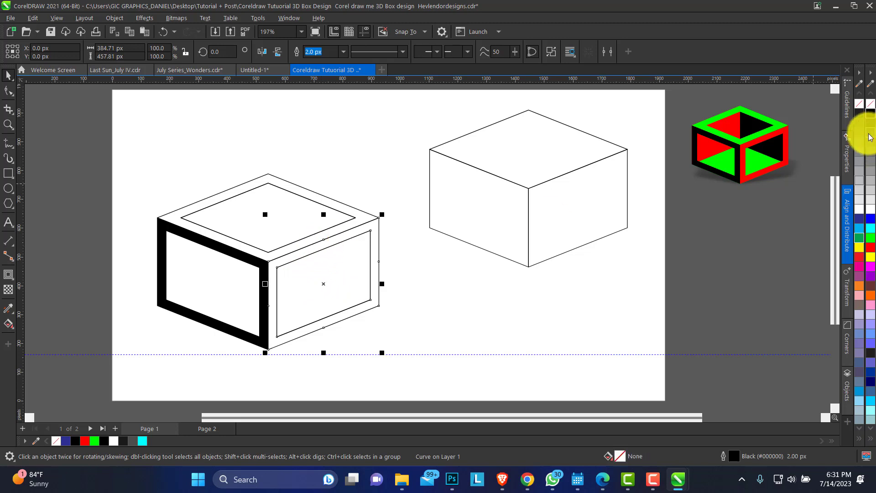
click(859, 257)
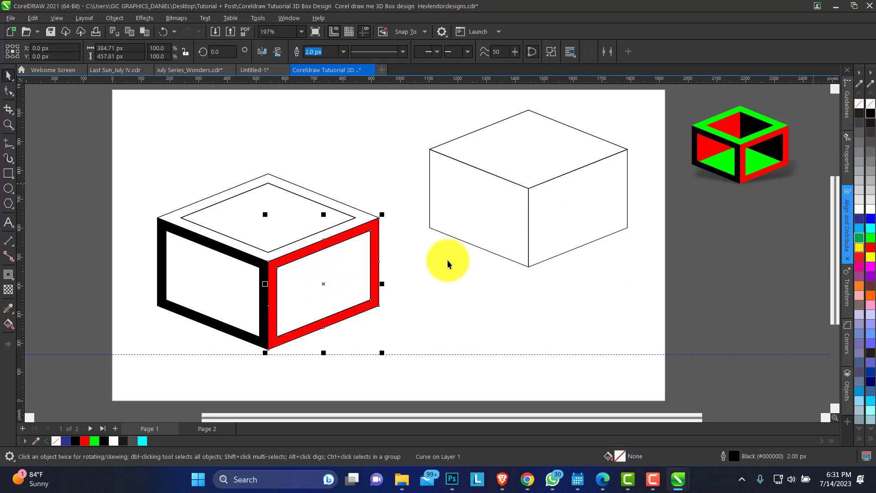
click(354, 213)
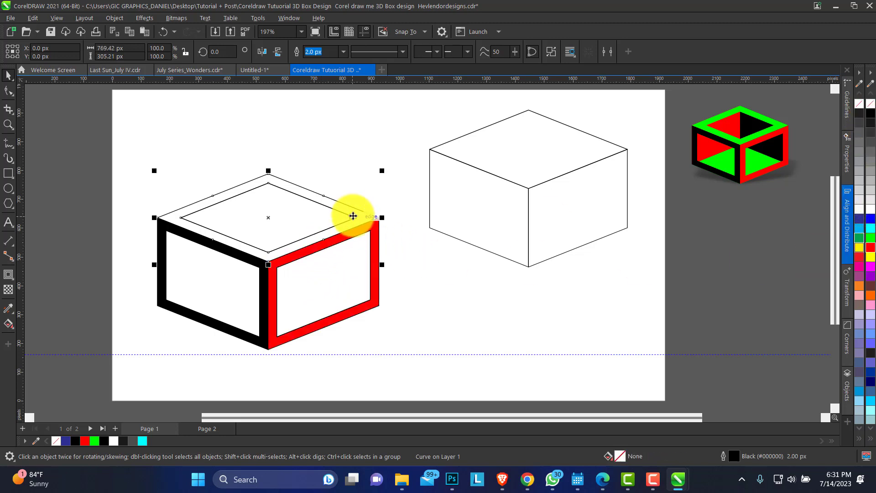
click(869, 237)
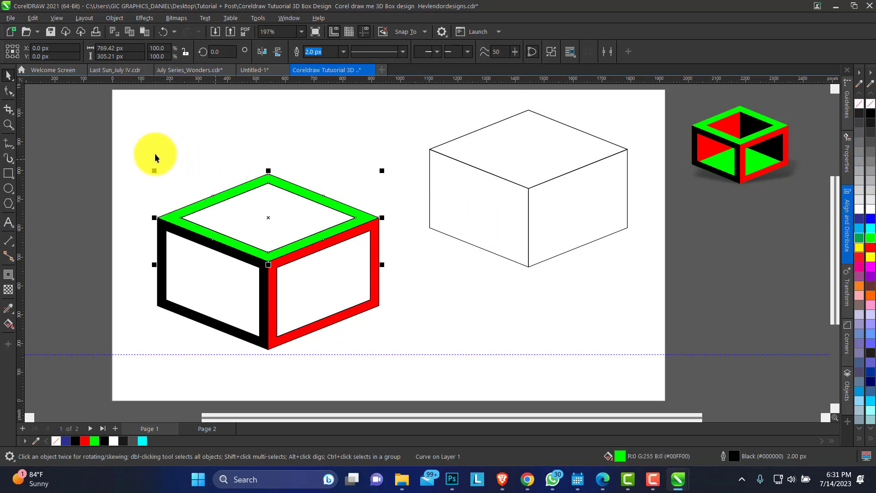
drag(63, 143, 388, 351)
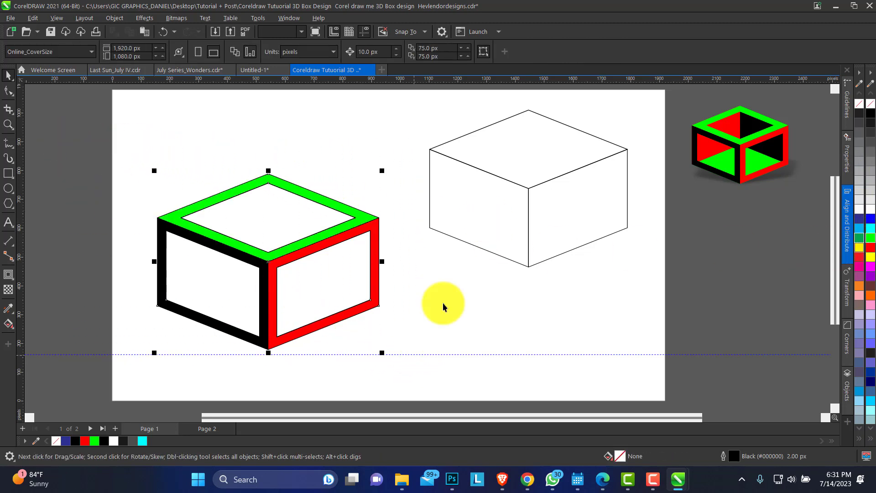
Fill the smaller box's left face black, its right face red and its top face green.
click(500, 221)
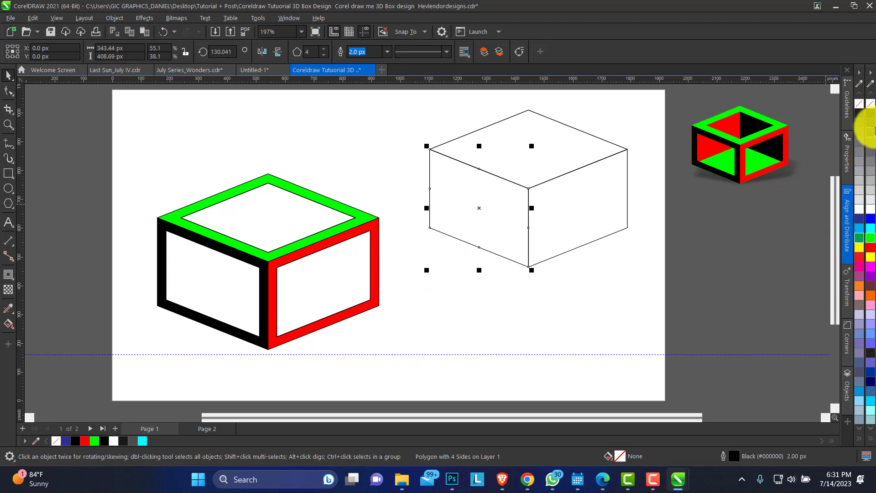
click(871, 115)
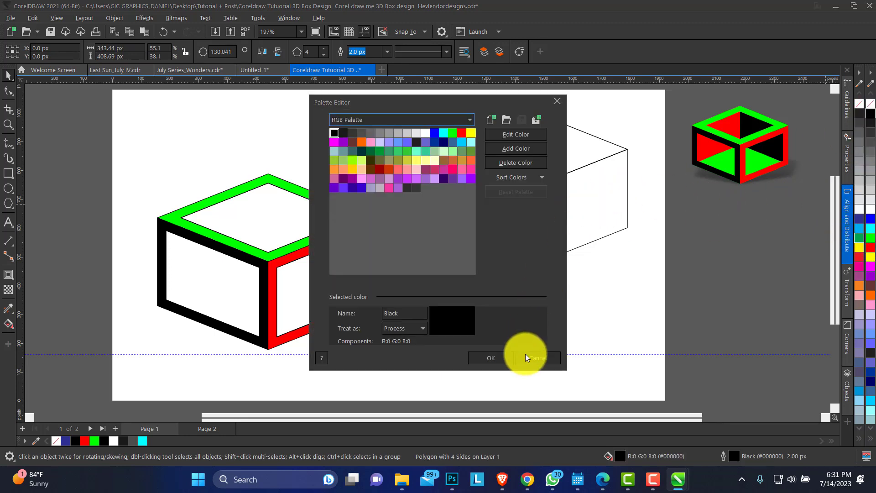
click(525, 355)
click(589, 242)
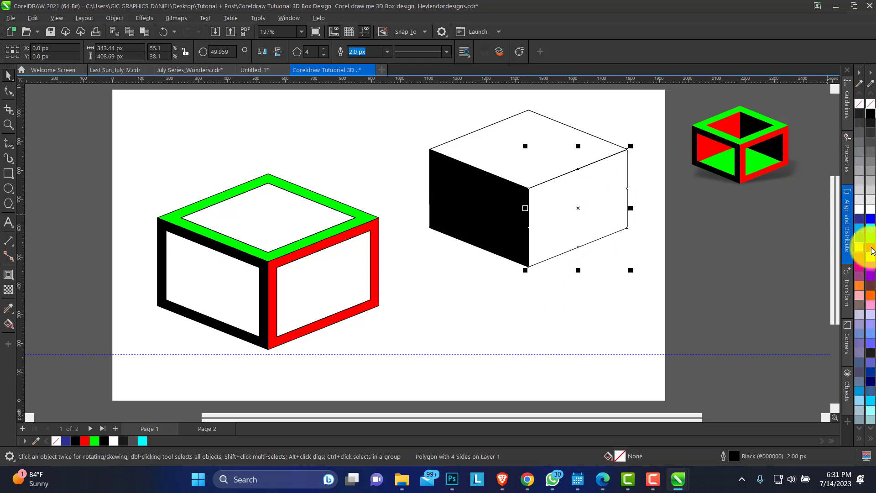
click(860, 266)
click(535, 144)
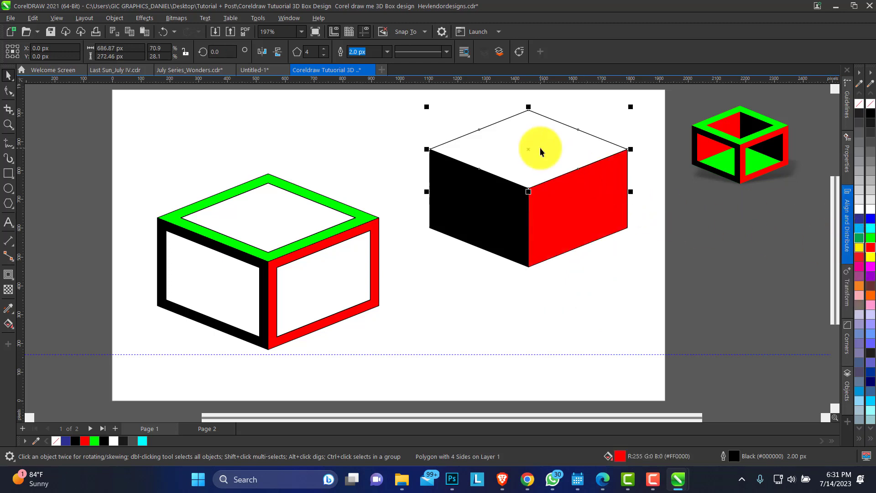
click(859, 256)
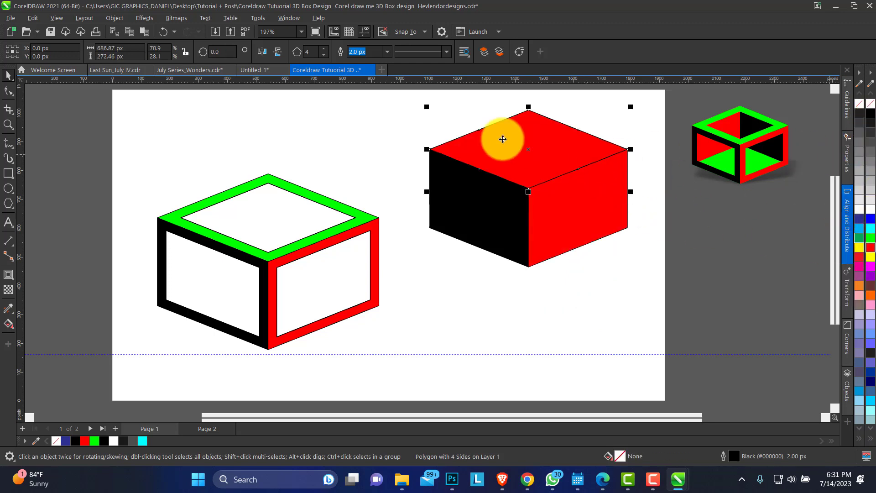
click(871, 237)
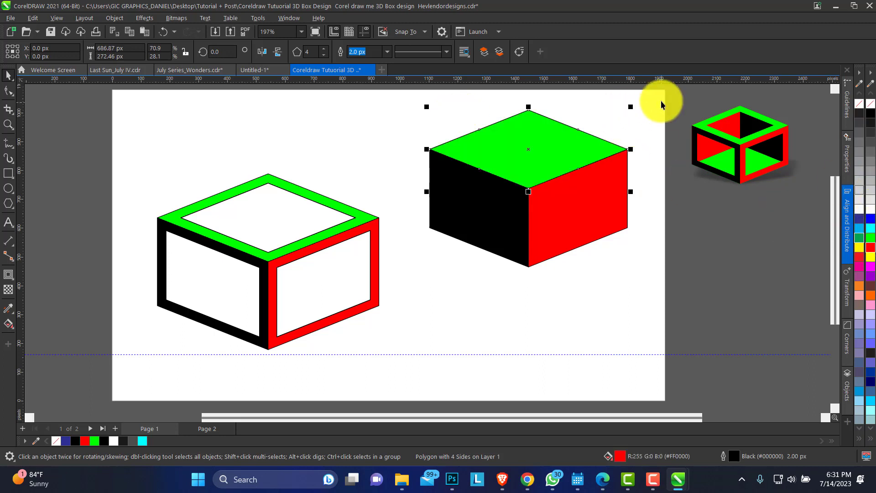
Group the smaller box's three faces and move the group onto the larger box, aligning their central front corners.
drag(663, 98, 397, 280)
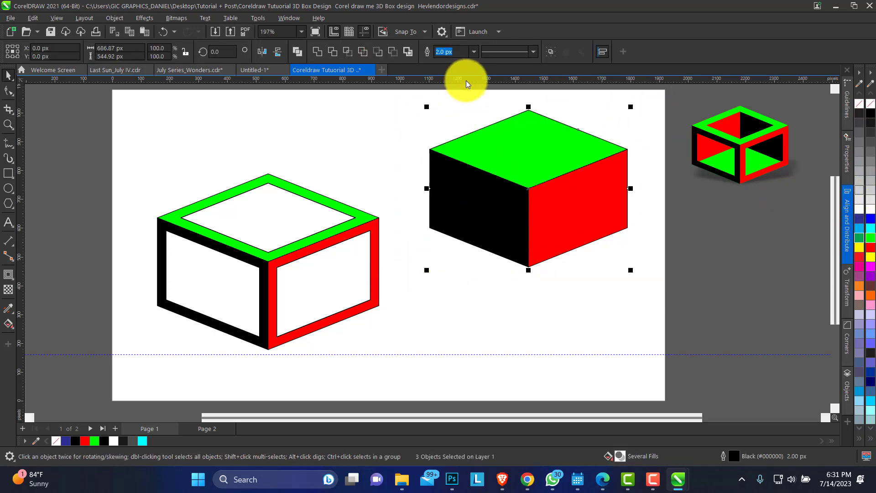
key(ctrl+g)
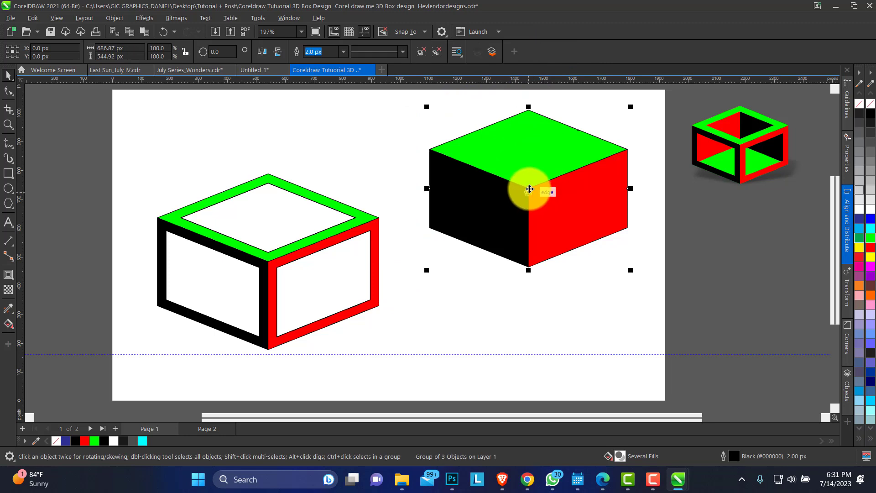
drag(530, 188, 270, 262)
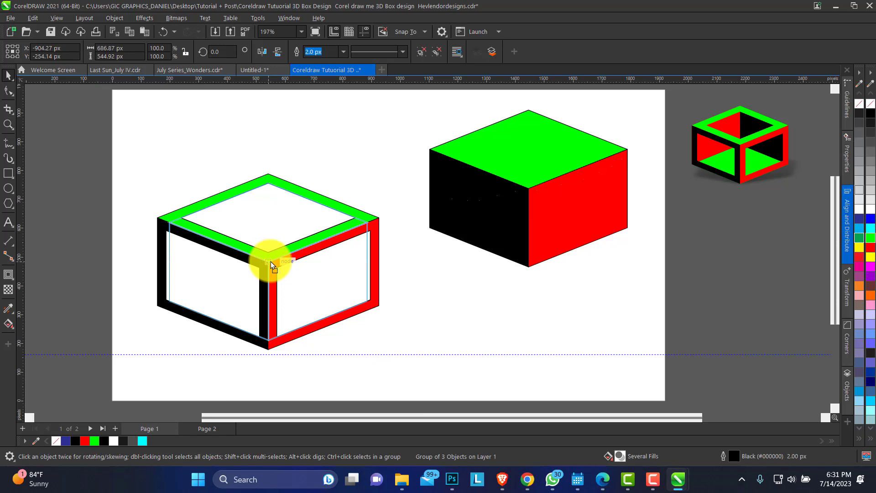
drag(270, 261, 270, 261)
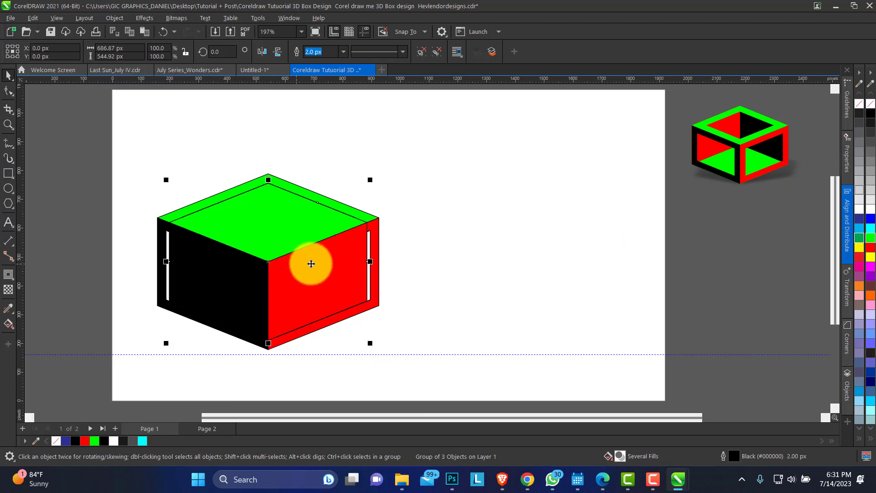
Scale the inner box group up to about 709 by 563 px and place it behind the coloured frames.
drag(374, 181, 375, 182)
key(Escape)
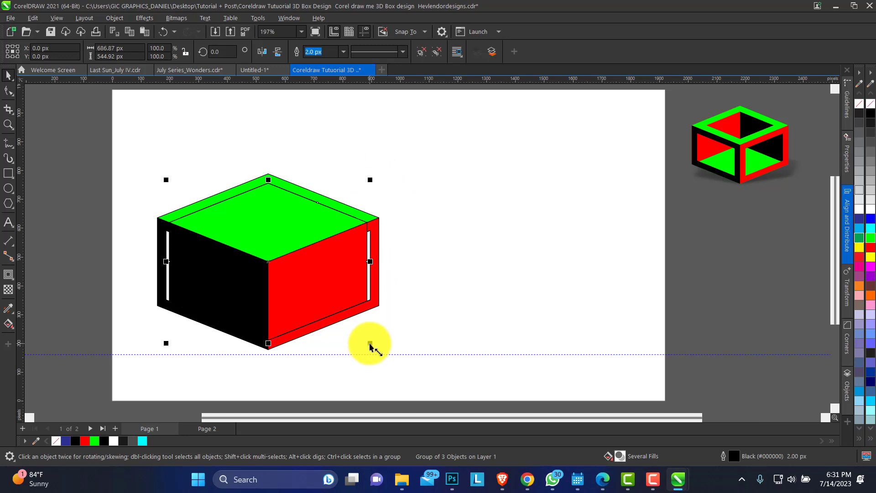
drag(370, 344, 377, 354)
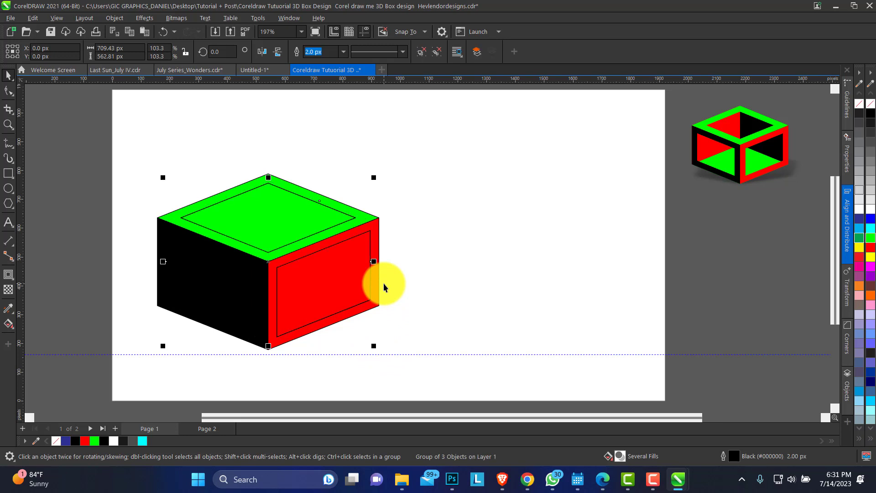
Mirror the inner box group both vertically and horizontally.
click(278, 52)
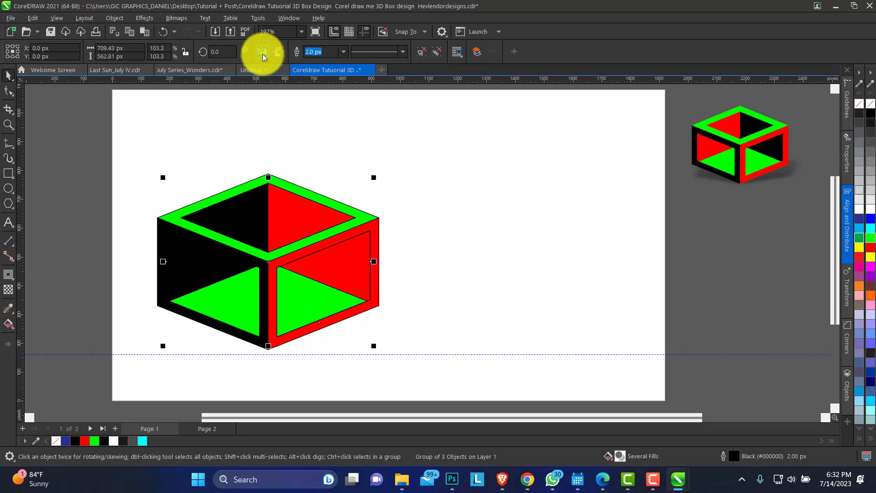
click(261, 52)
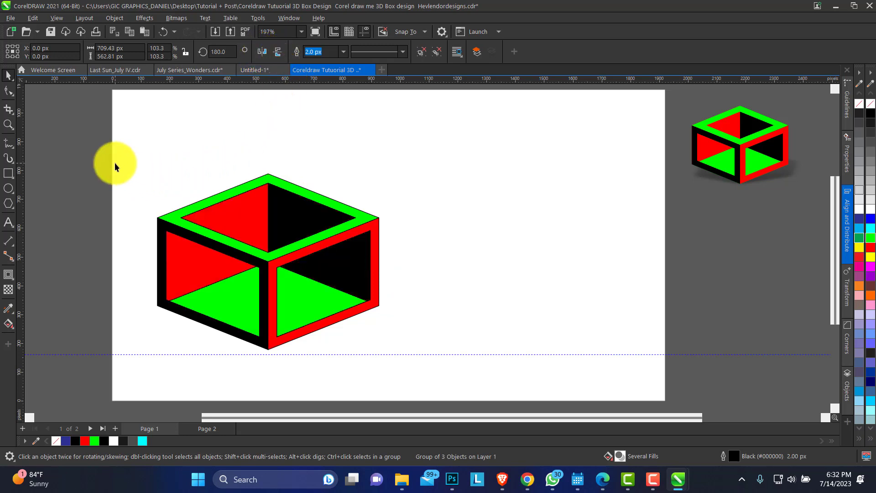
Move the complete box towards the middle of the page and remove the outlines from all its parts.
drag(114, 163, 388, 360)
drag(322, 293, 456, 275)
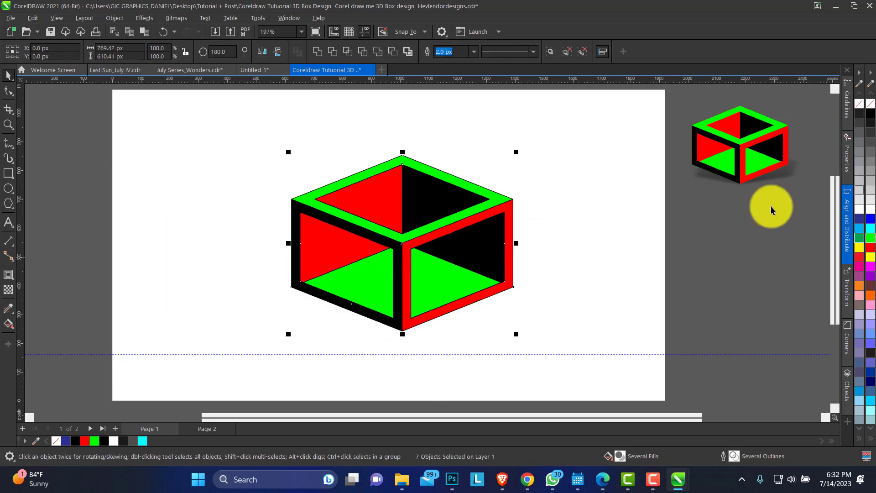
right_click(860, 103)
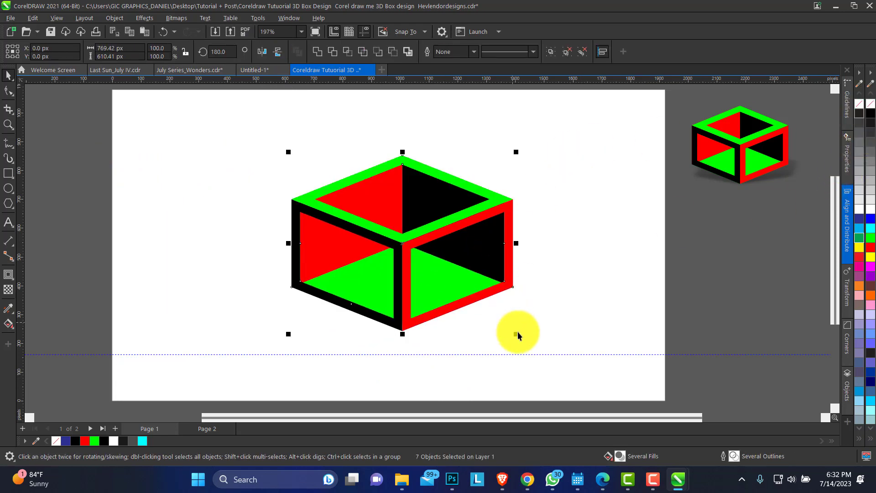
Enlarge the centred box to about 996 by 790 px and group all its parts.
drag(516, 335, 550, 361)
drag(454, 260, 422, 257)
click(556, 52)
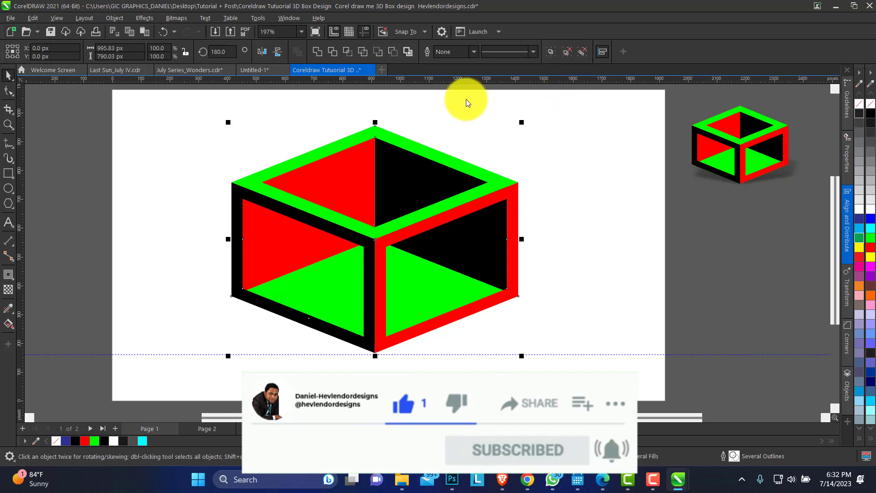
Add a perspective drop shadow from the box's lowest corner, at an angle of about 82 with a stretch of about 51.
click(14, 278)
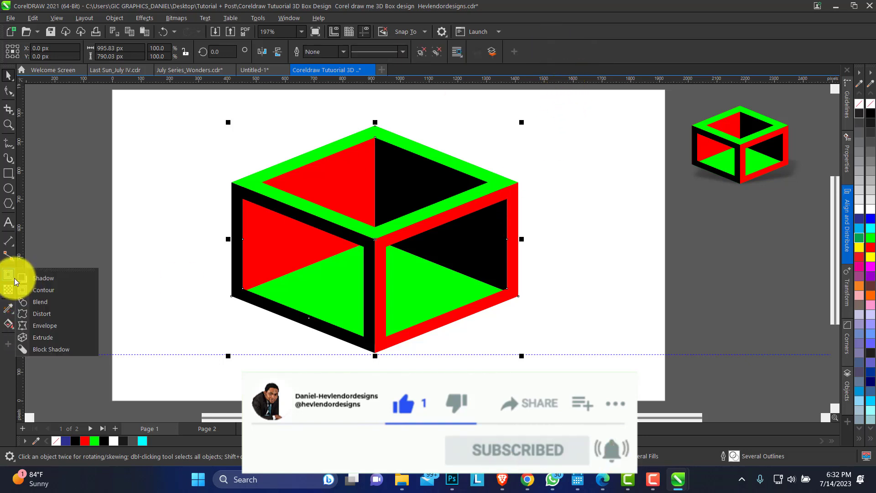
click(72, 279)
drag(375, 354, 391, 238)
Set the shadow's fade to 17 and shorten it to a stretch of about 44 at an angle of 80.
click(526, 53)
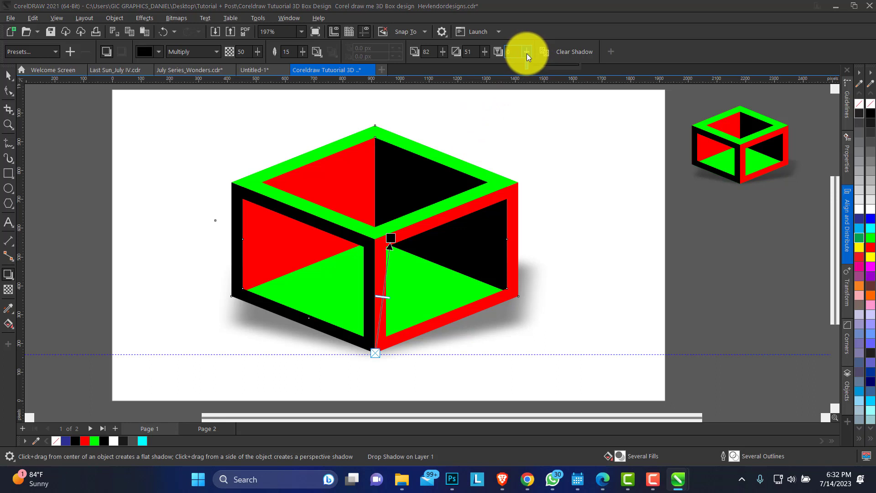
drag(532, 66, 536, 67)
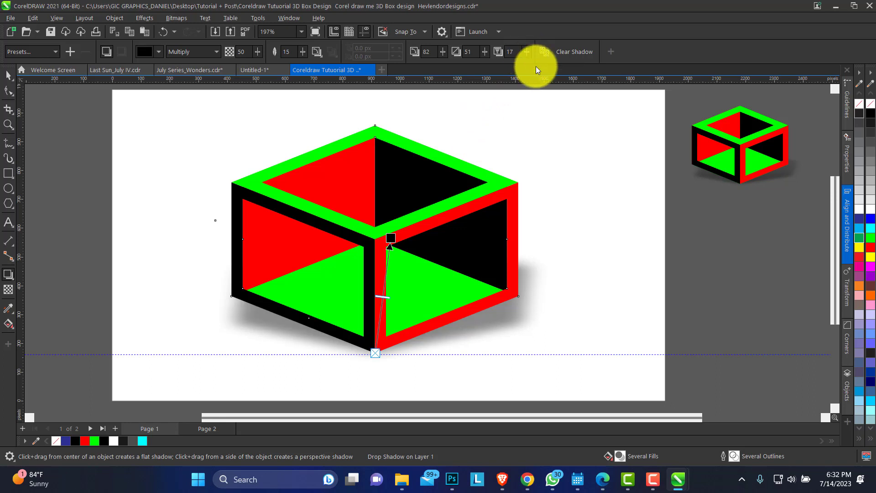
click(483, 53)
drag(486, 57, 487, 58)
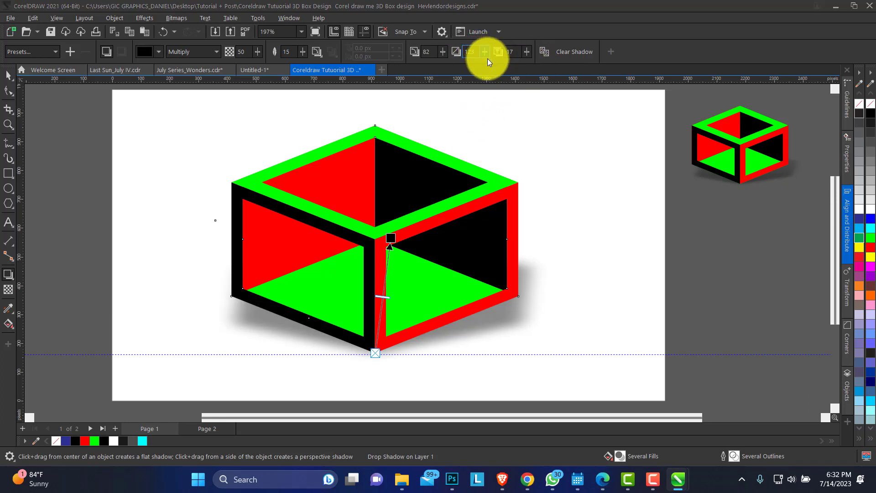
drag(412, 84, 392, 253)
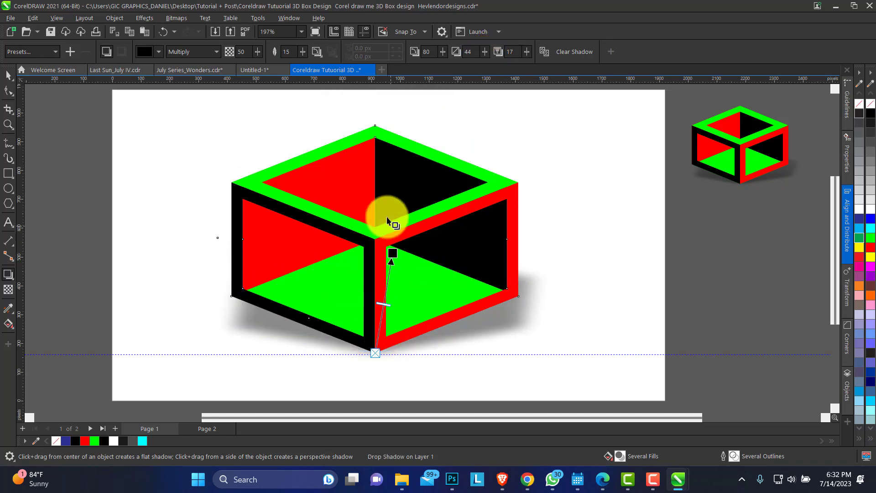
Enlarge the box together with its shadow slightly and reposition it in the middle of the page.
click(9, 76)
click(9, 125)
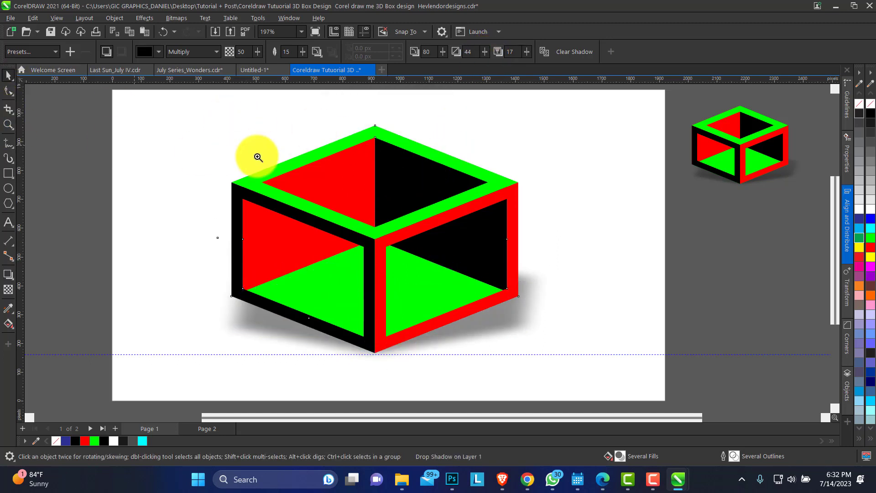
right_click(344, 180)
drag(607, 341, 297, 132)
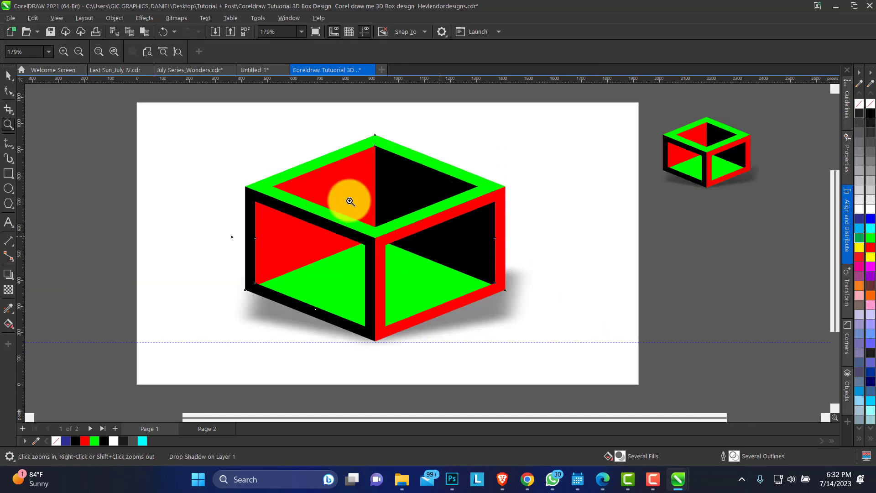
click(9, 75)
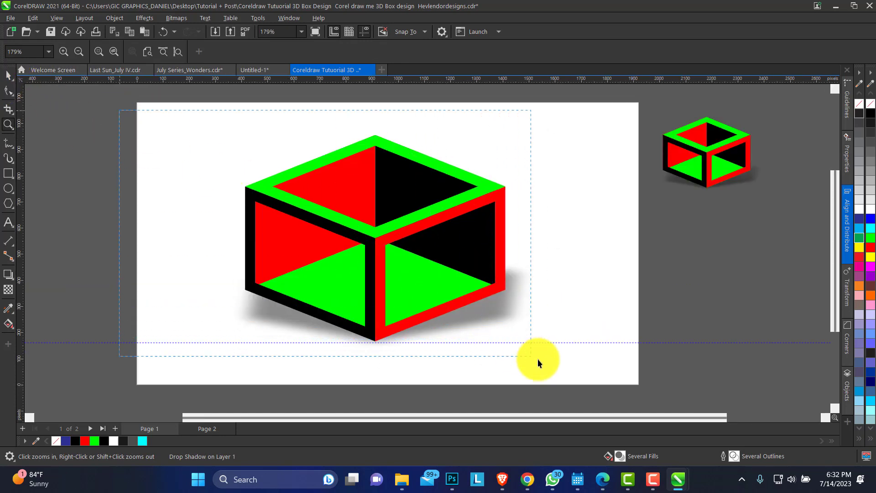
key(space)
drag(561, 361, 579, 372)
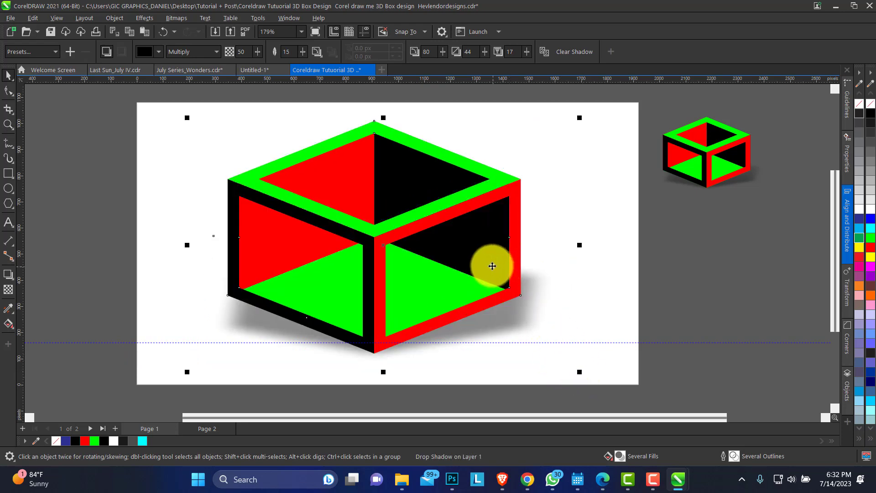
drag(475, 248, 470, 244)
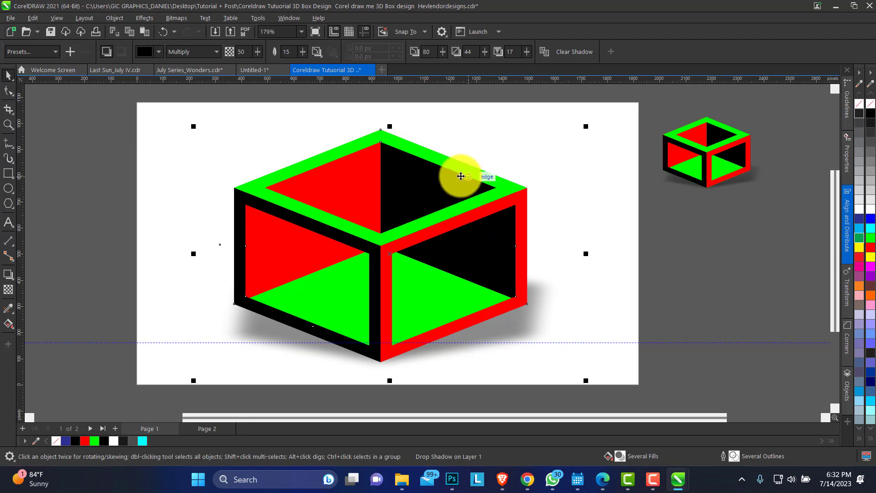